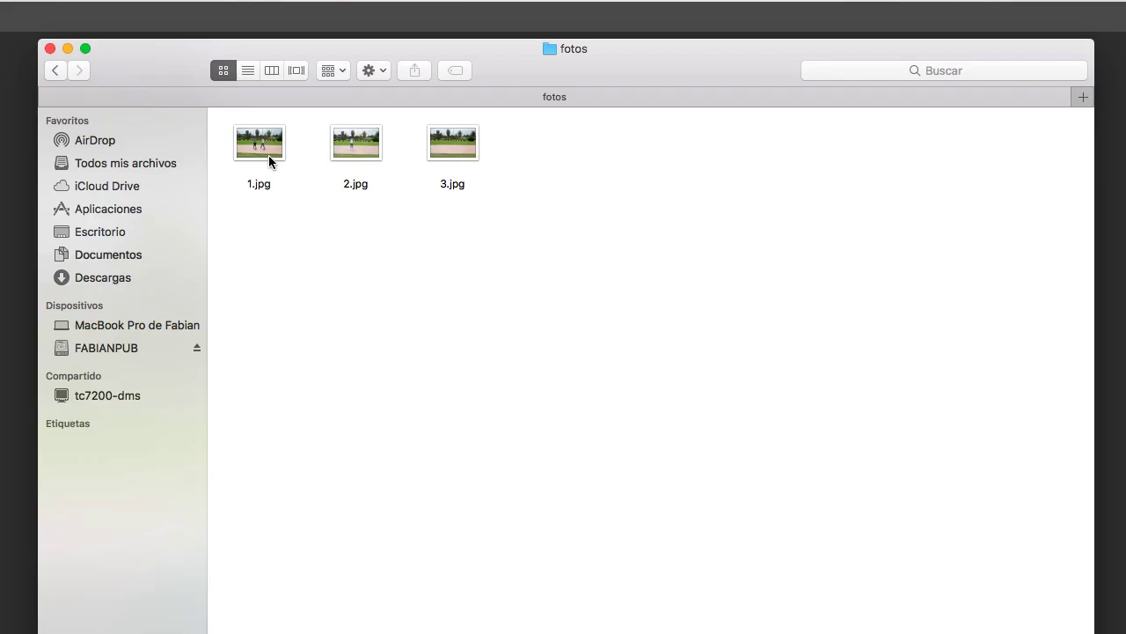
Preview 3.jpg, 2.jpg and 1.jpg in Quick Look, then open 3.jpg in Photoshop.
left_click(466, 150)
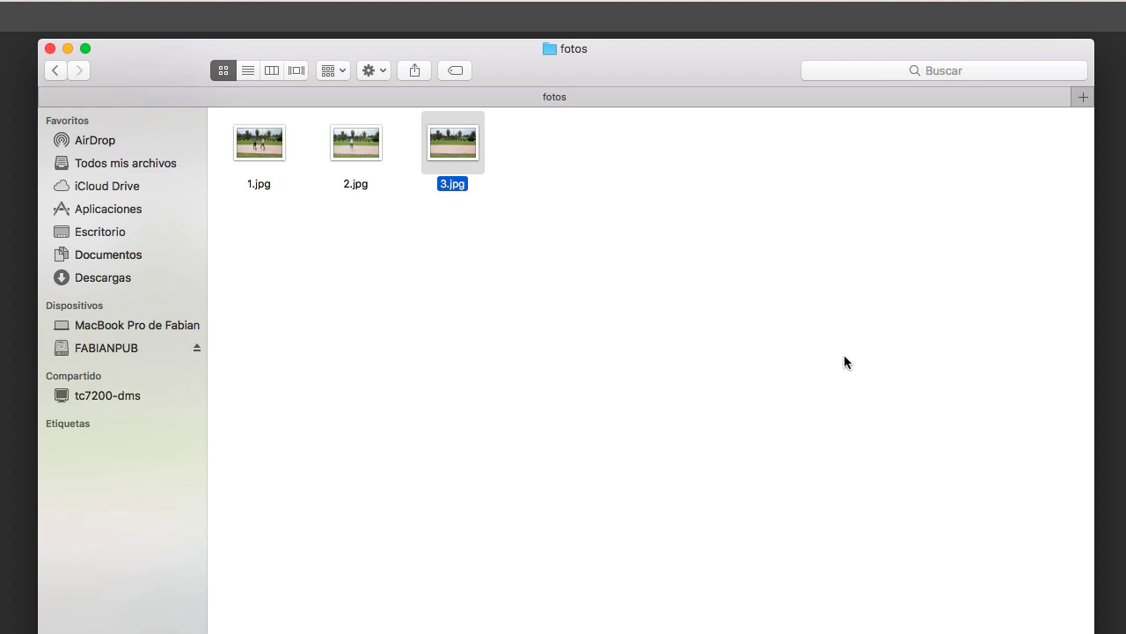
key("space")
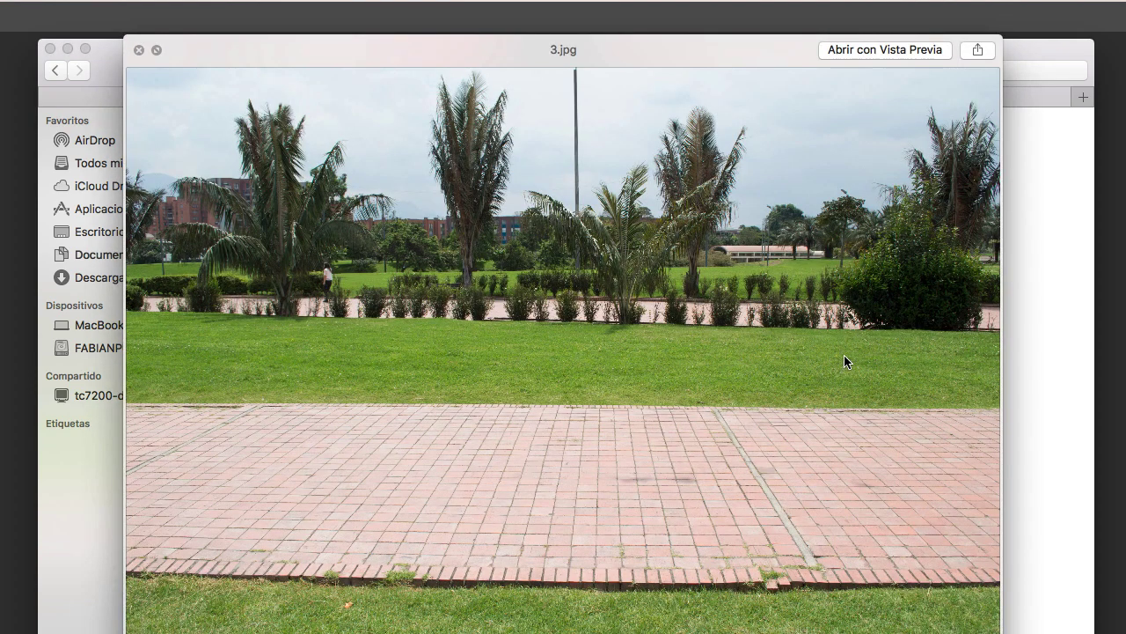
key("Left")
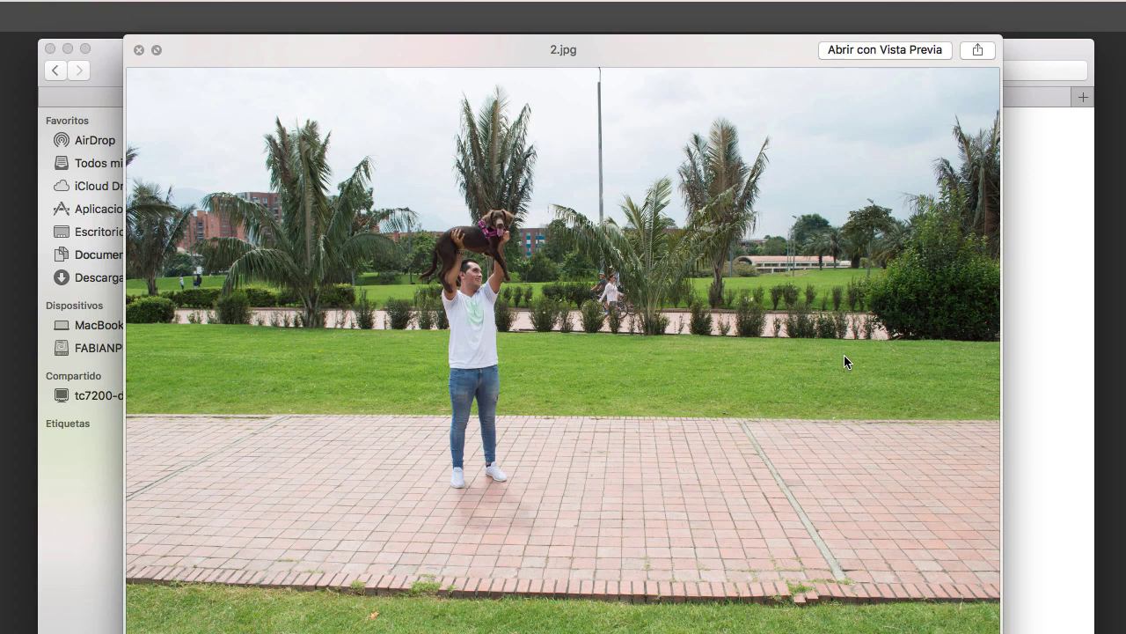
key("Left")
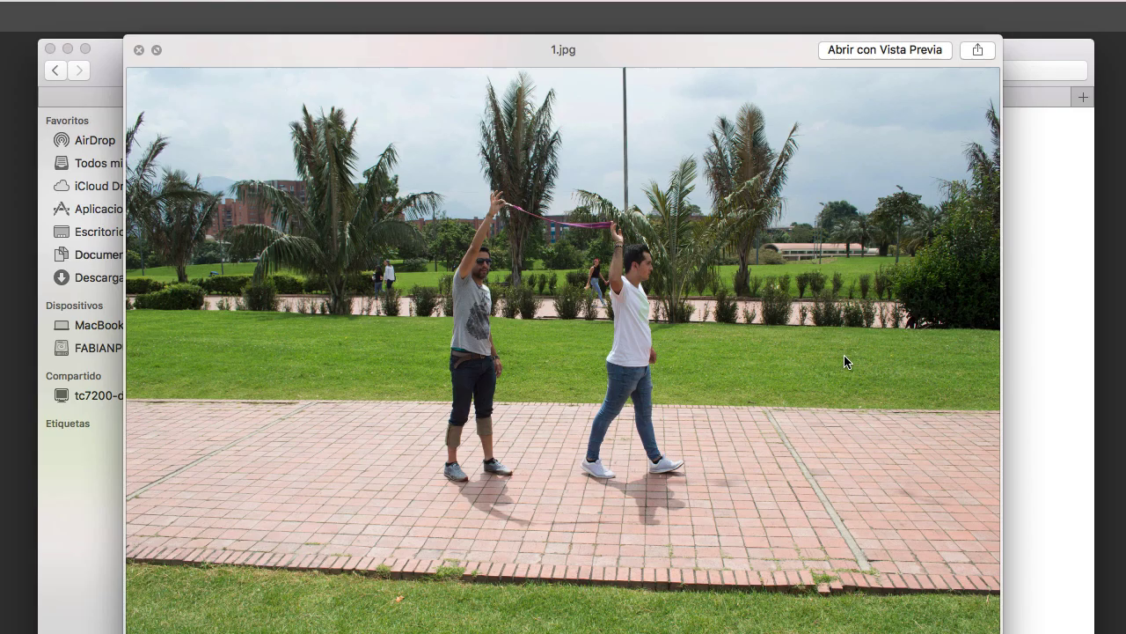
key("Right")
key("Right")
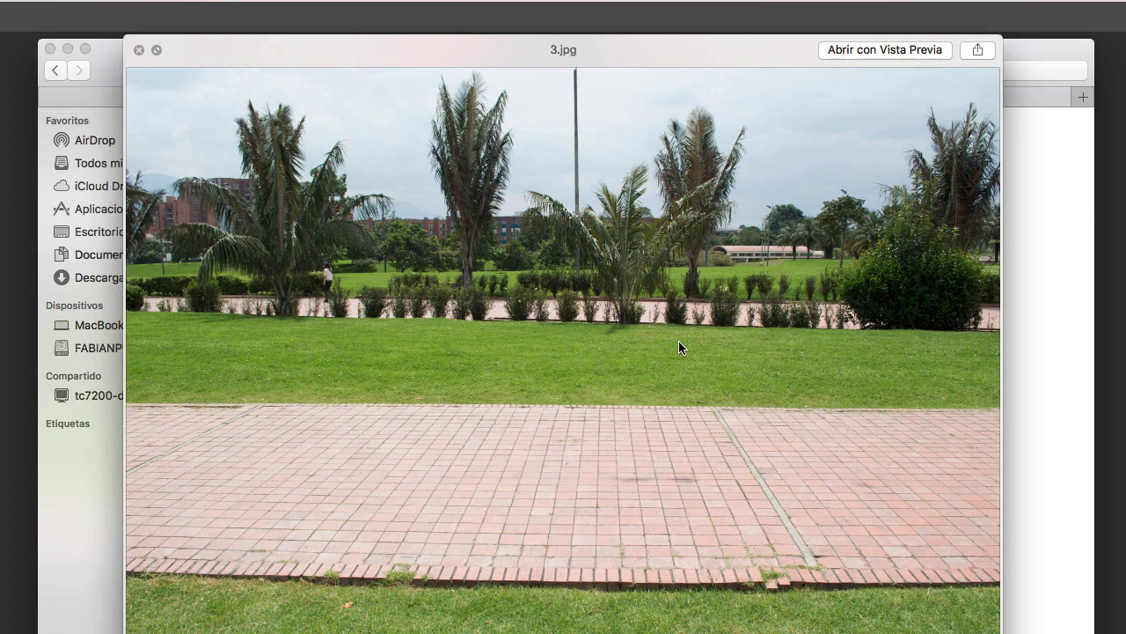
key("space")
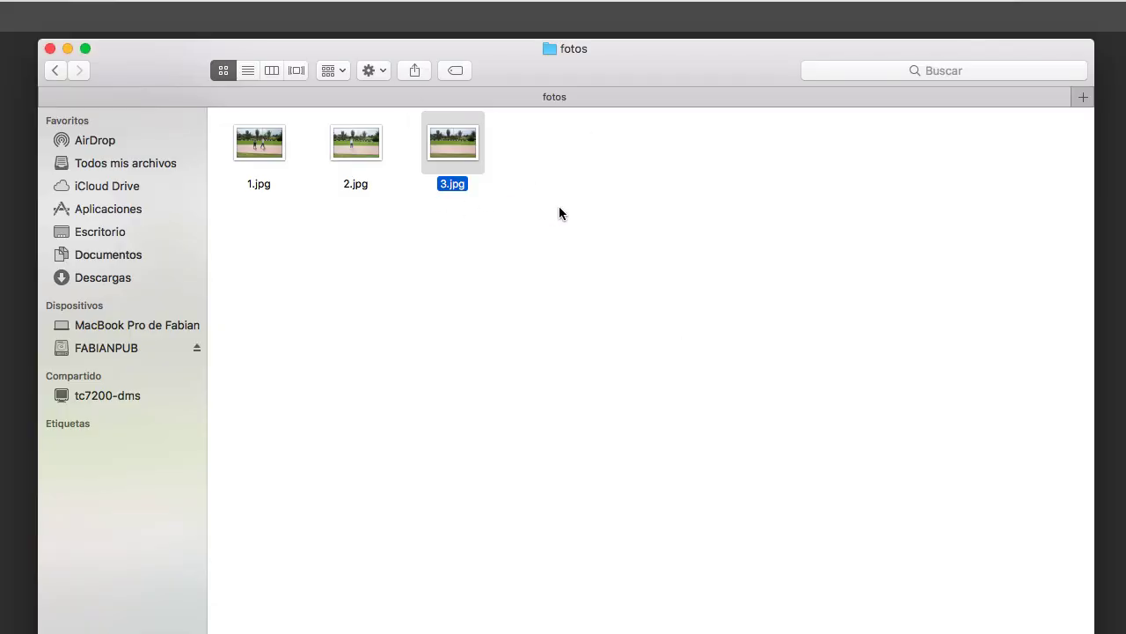
key("super+o")
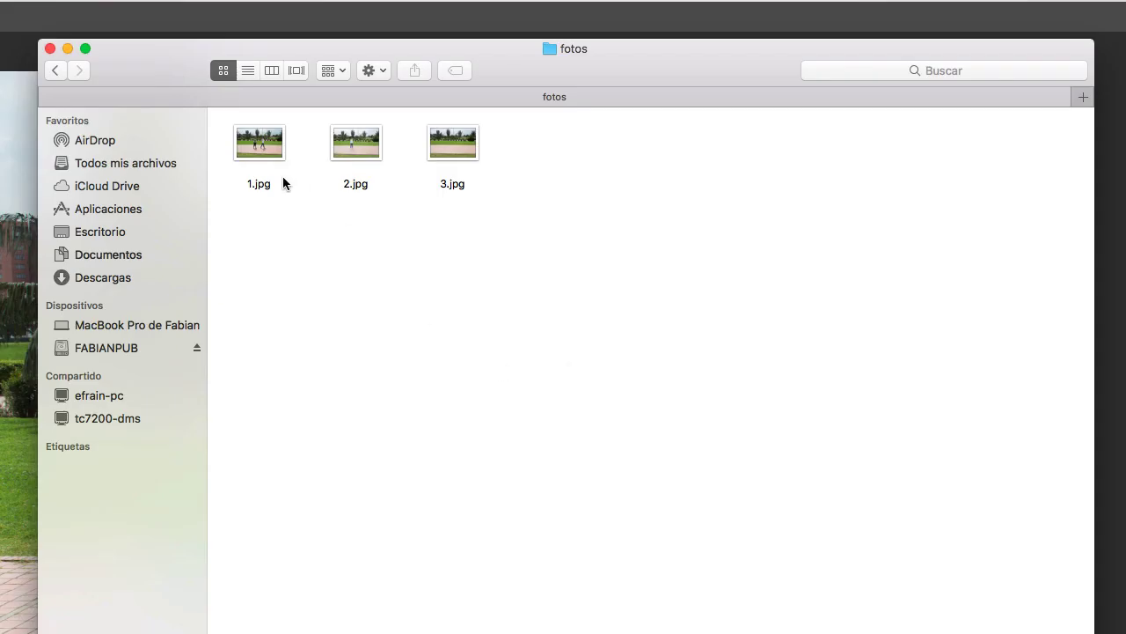
Preview 1.jpg and drag it onto the park document as a new layer.
left_click(261, 152)
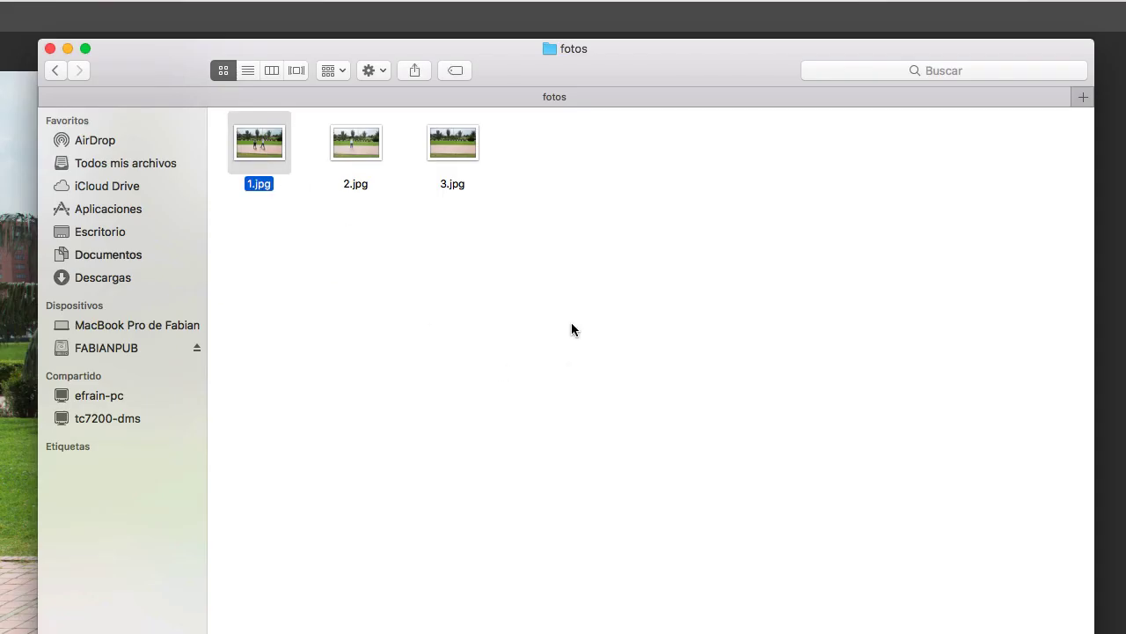
key("space")
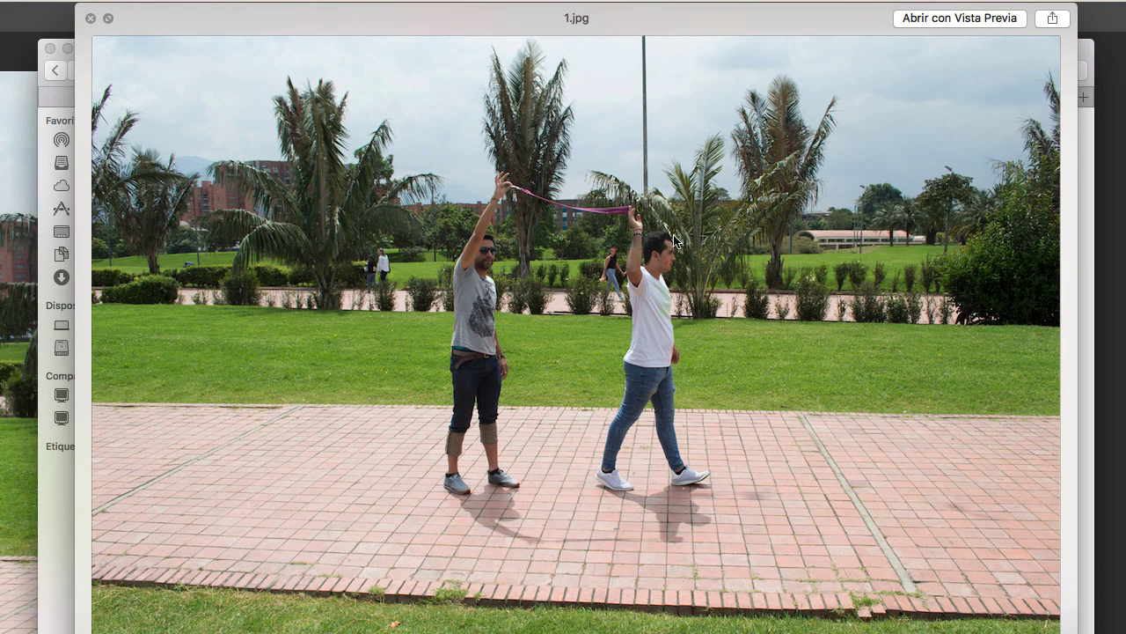
key("space")
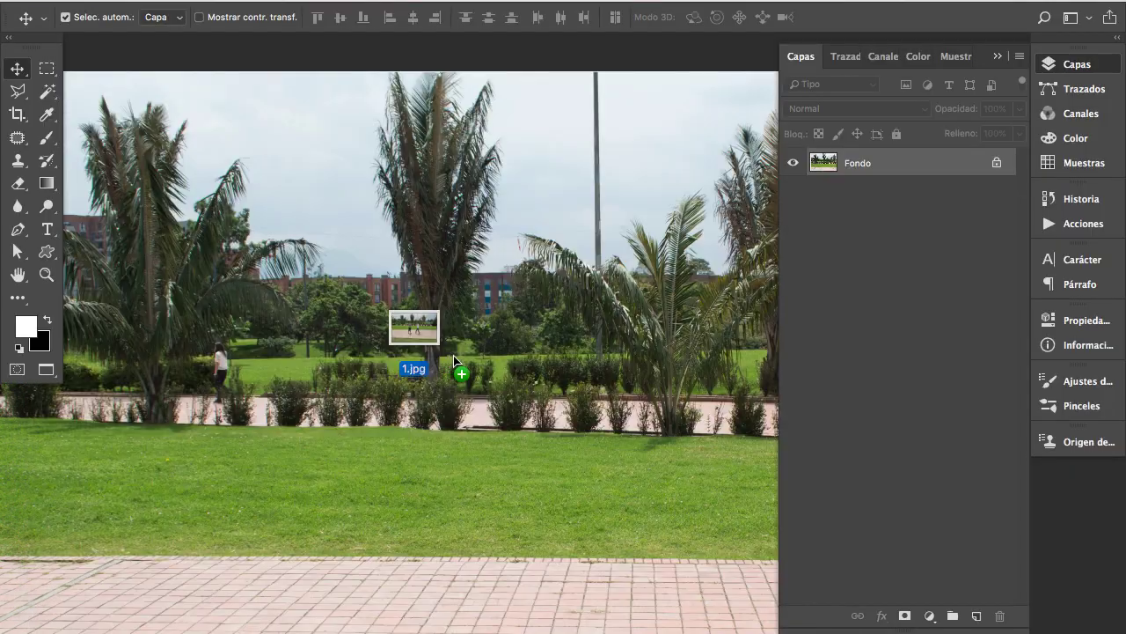
left_click_drag(262, 150, 469, 361)
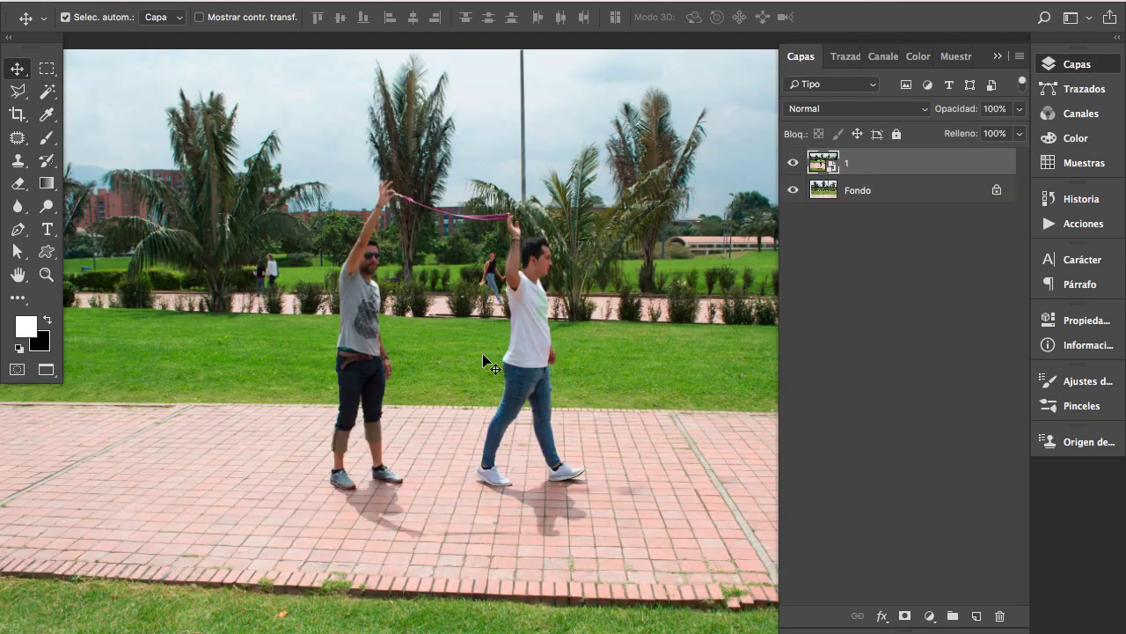
Inspect the two men full screen, zooming and panning, then fit the whole photo.
key("f")
key("ctrl+0")
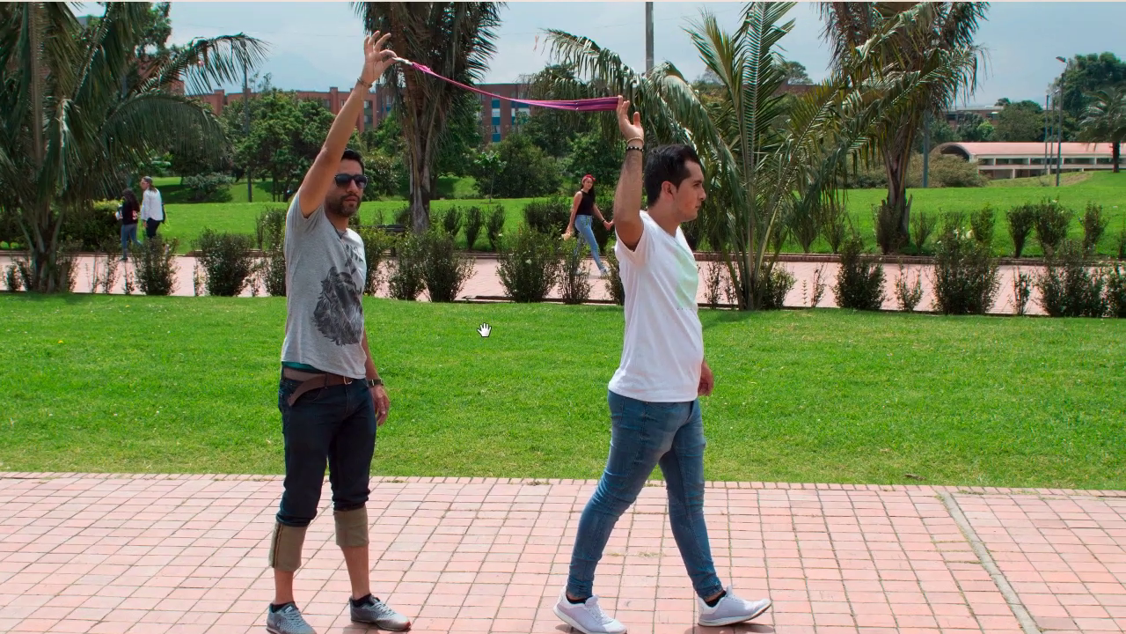
left_click_drag(531, 289, 440, 352)
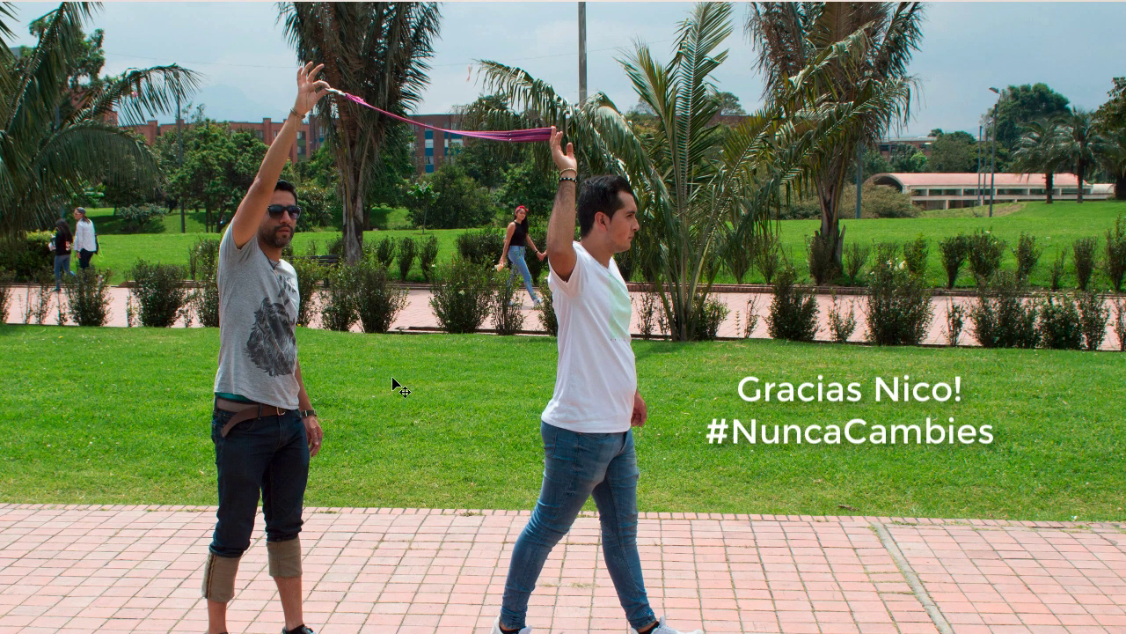
left_click_drag(431, 351, 519, 343)
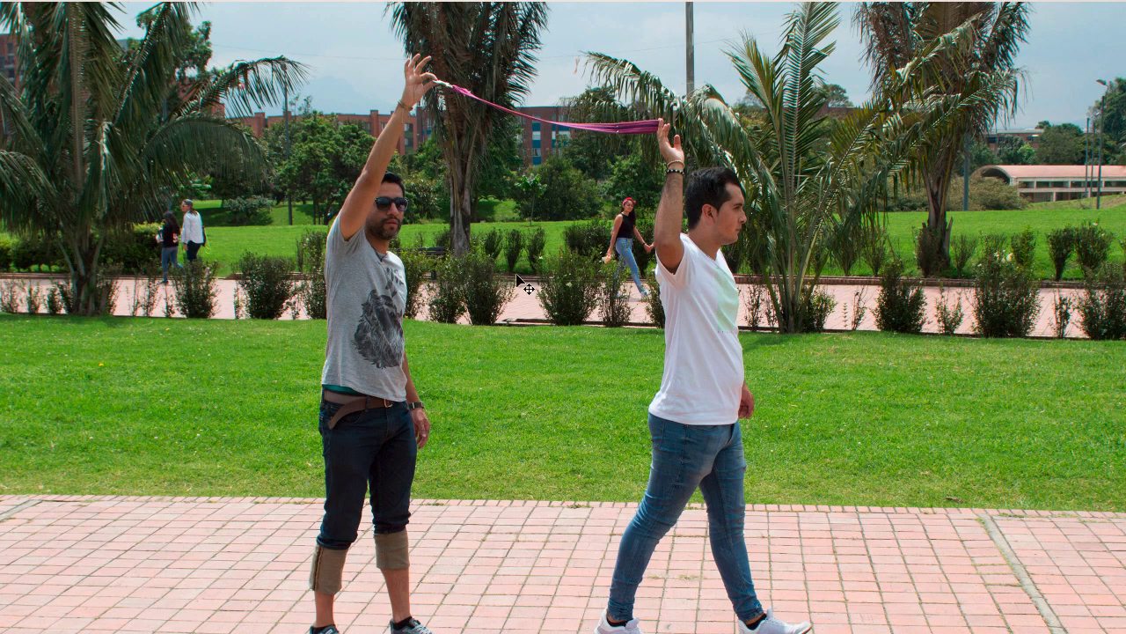
key("ctrl+0")
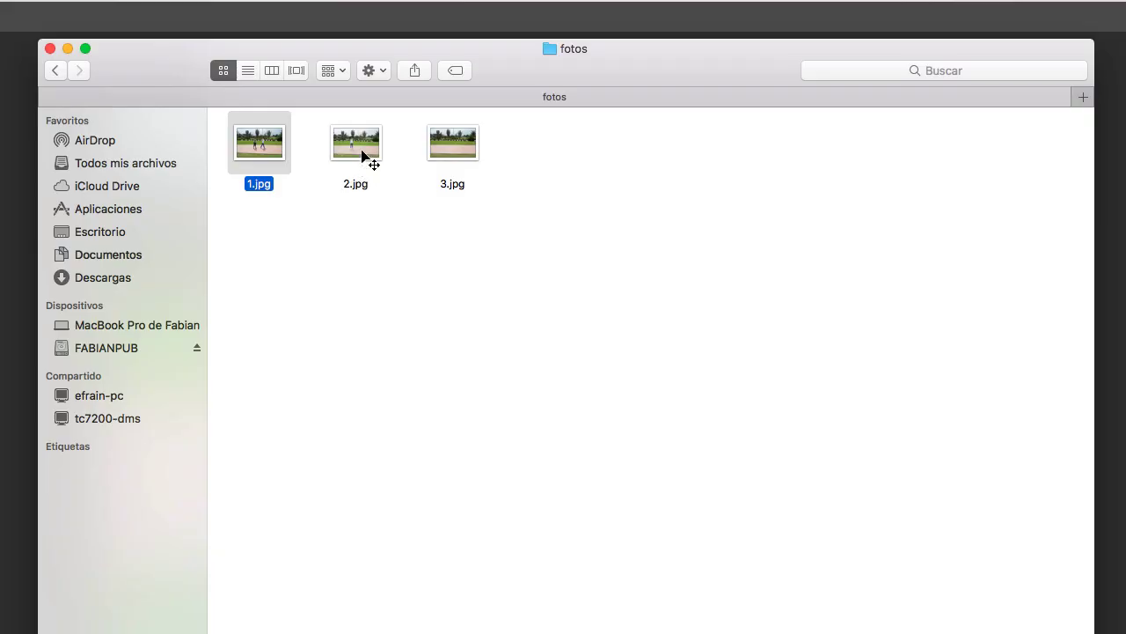
Preview 2.jpg, place it as layer 2, then zoom in on the man and fit the view.
left_click(369, 161)
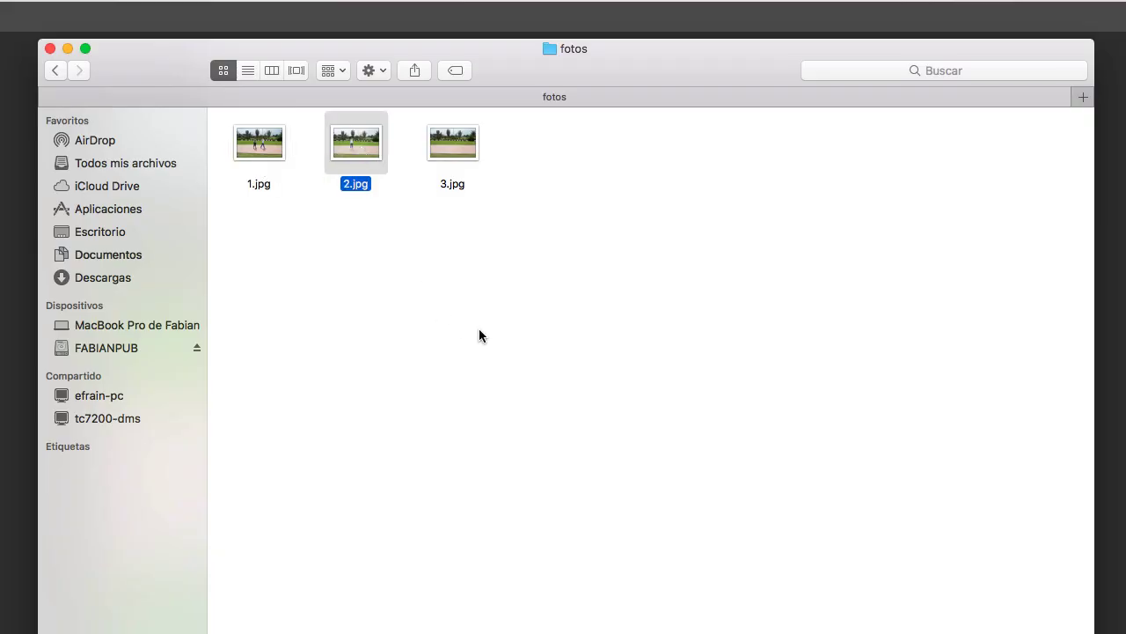
key("space")
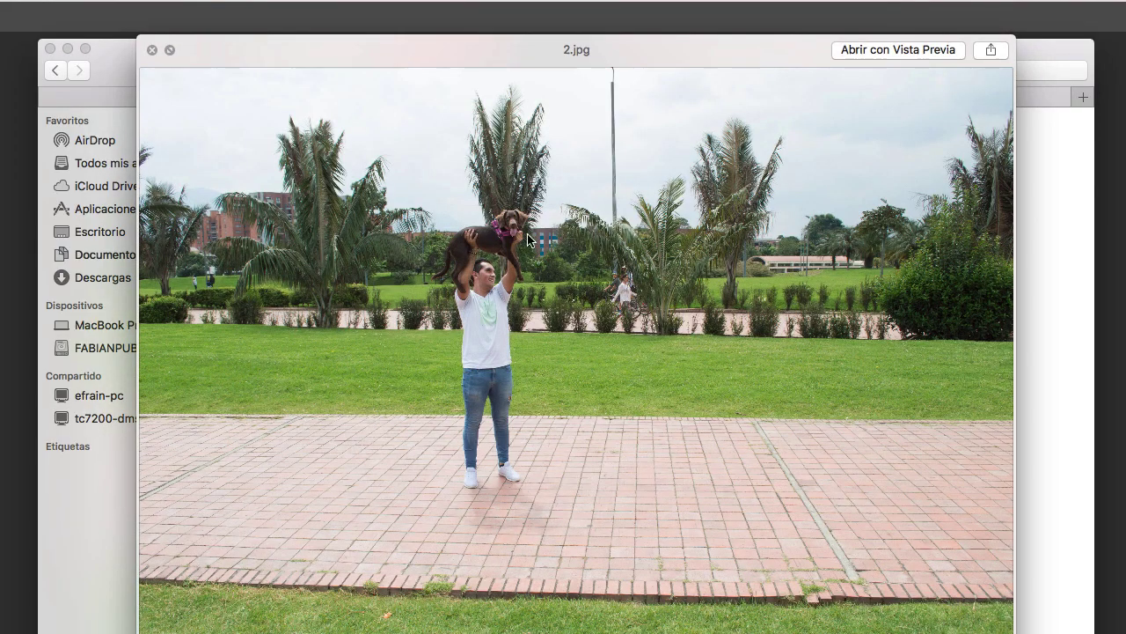
key("space")
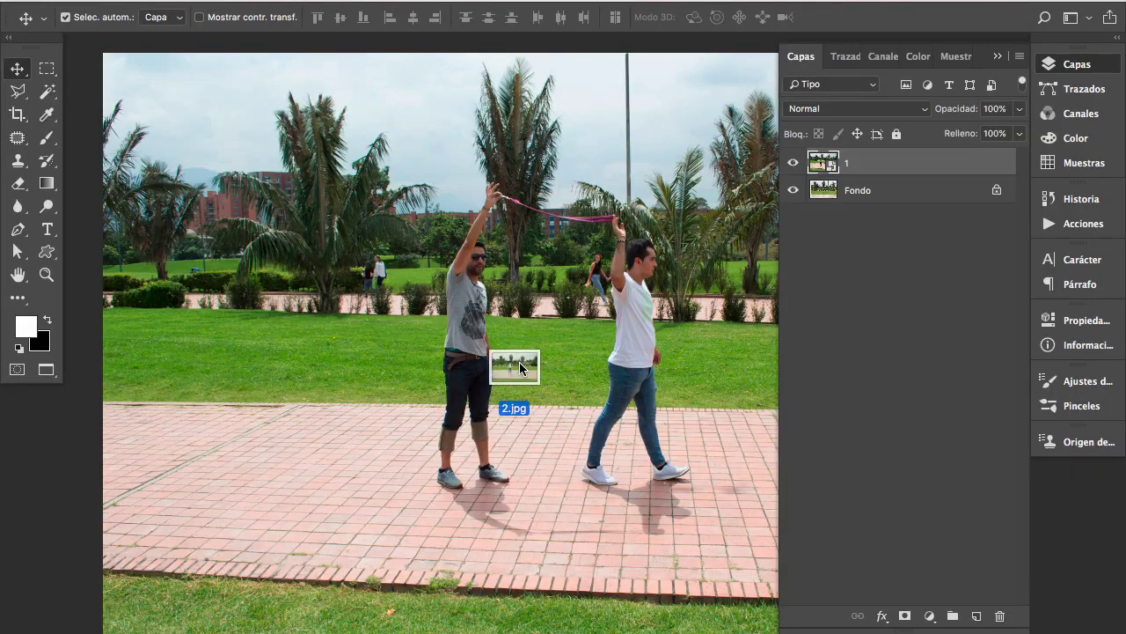
left_click_drag(406, 229, 568, 361)
key("Return")
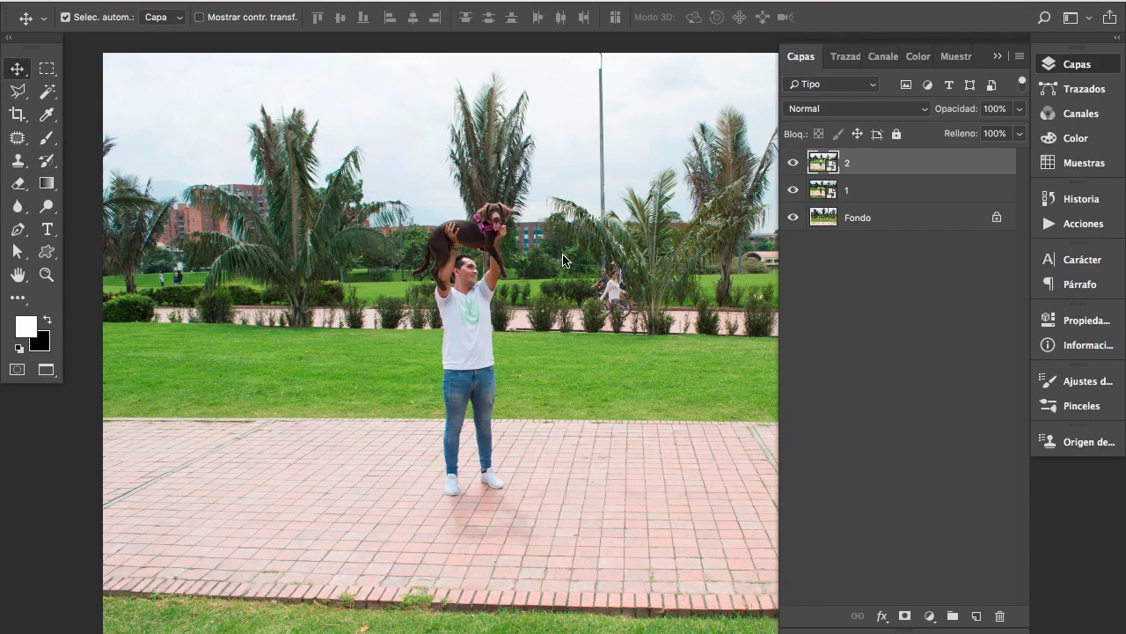
left_click(525, 231, "super")
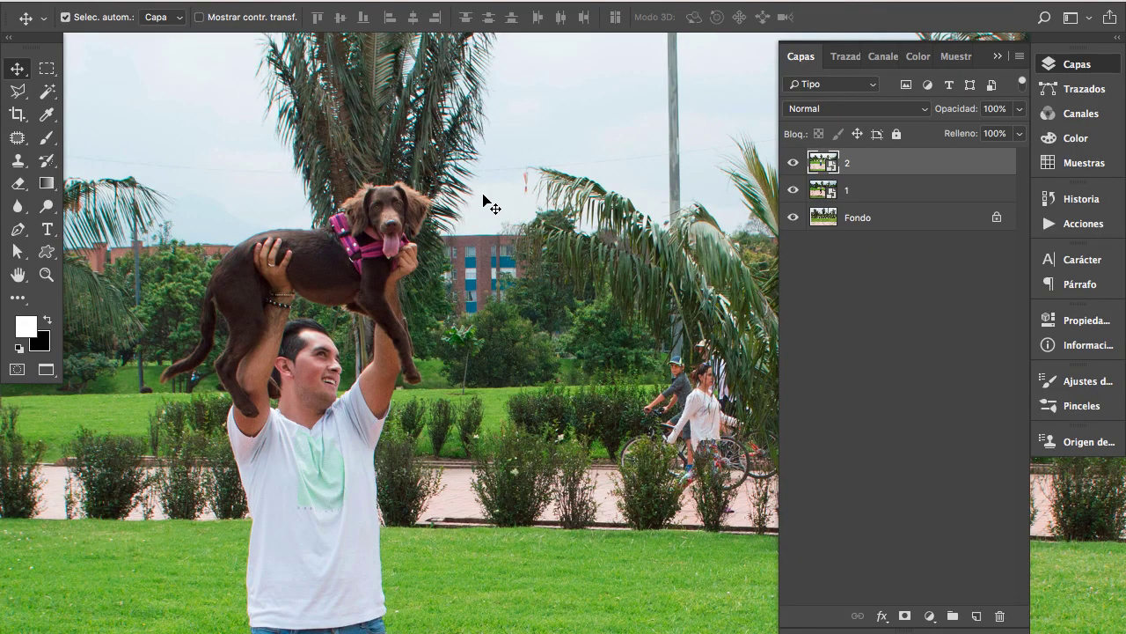
key("super+0")
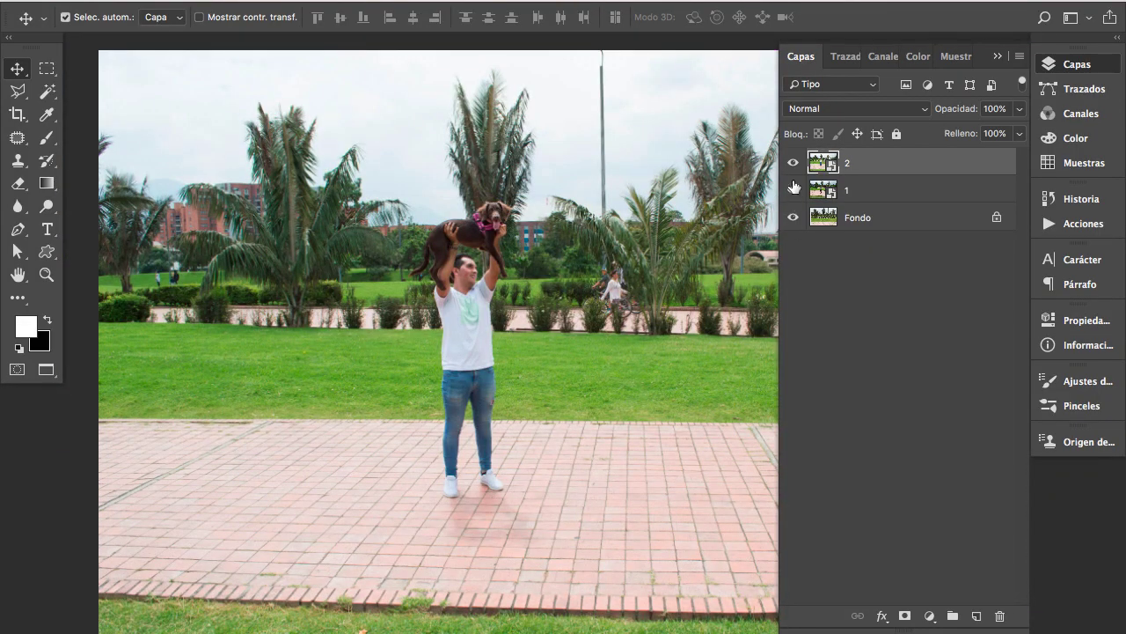
Hide layer 2, select layer 1 and add a white layer mask to it.
left_click(794, 163)
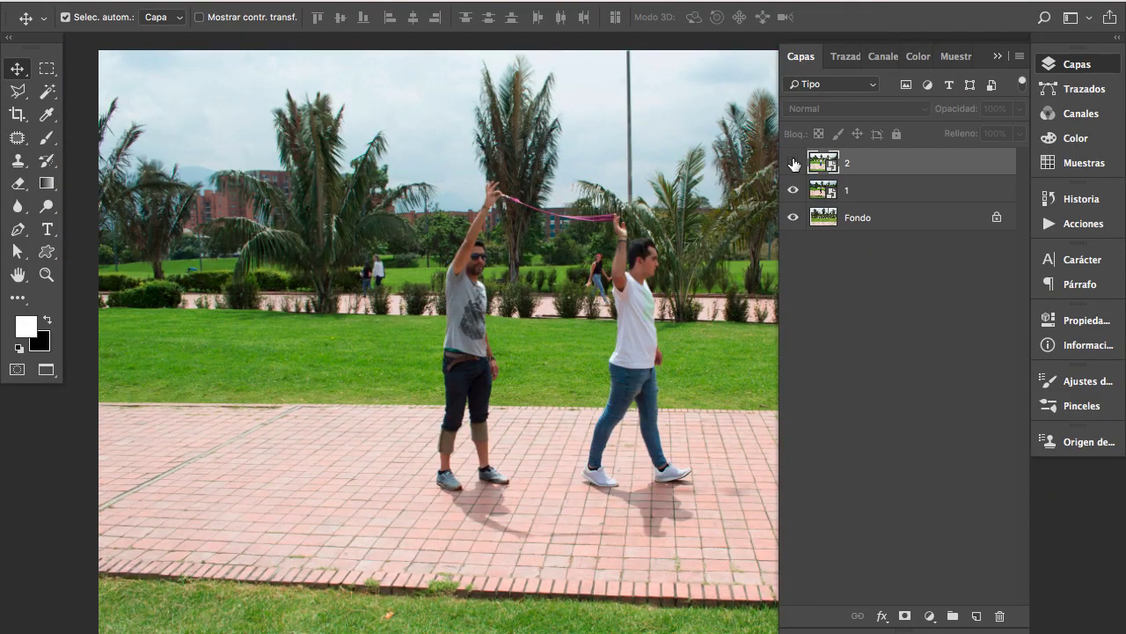
left_click(876, 194)
key("super+plus")
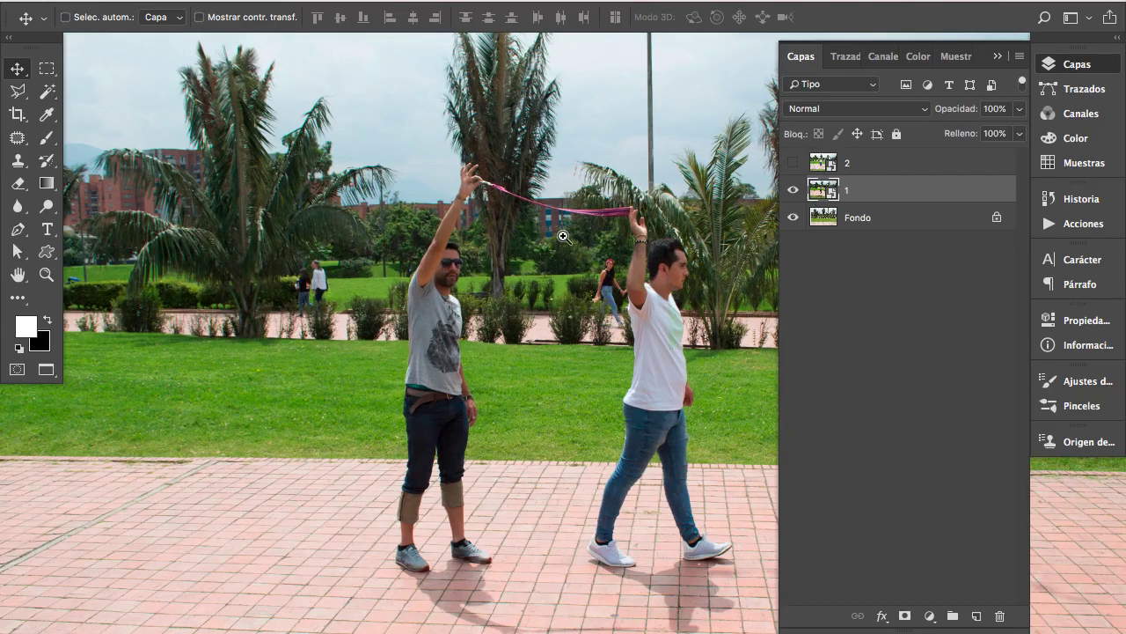
left_click_drag(577, 287, 540, 286)
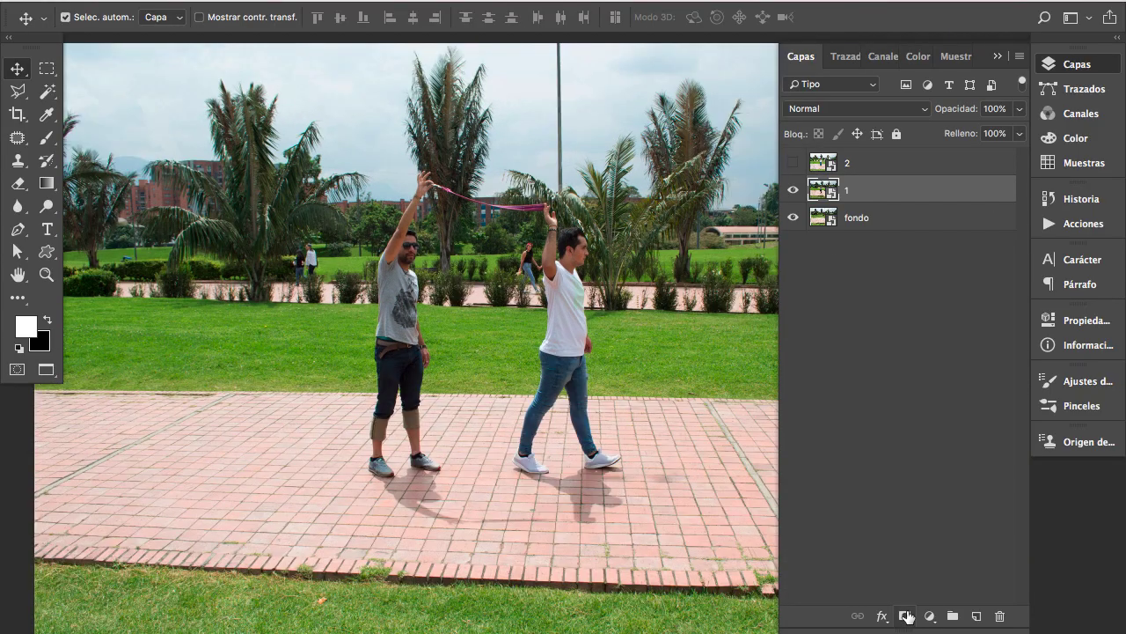
left_click(905, 616)
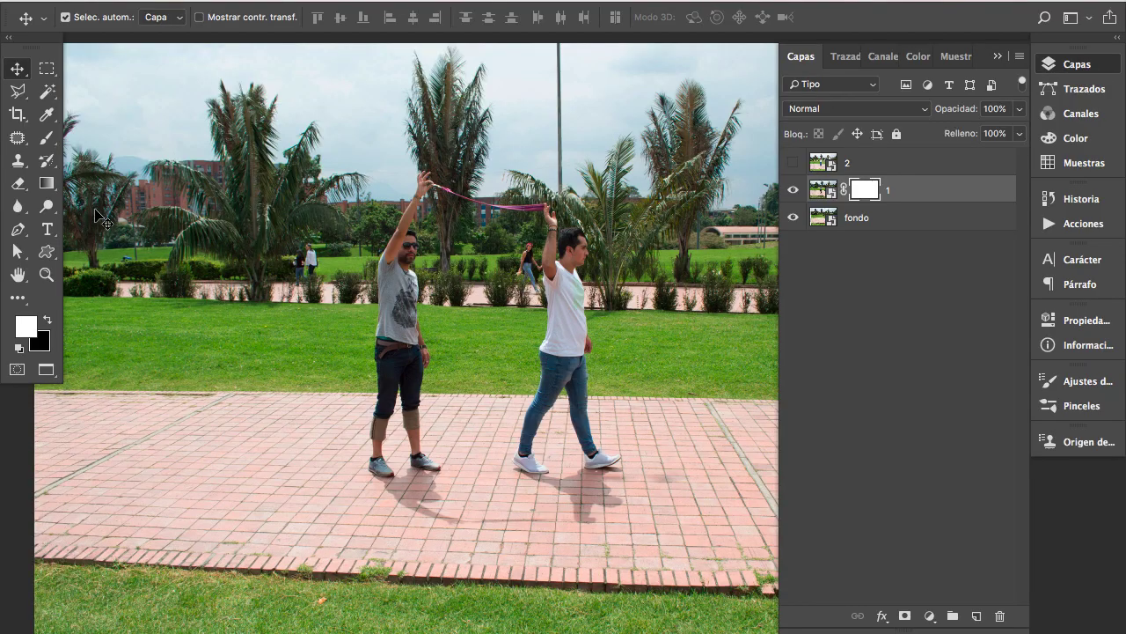
left_click(18, 183)
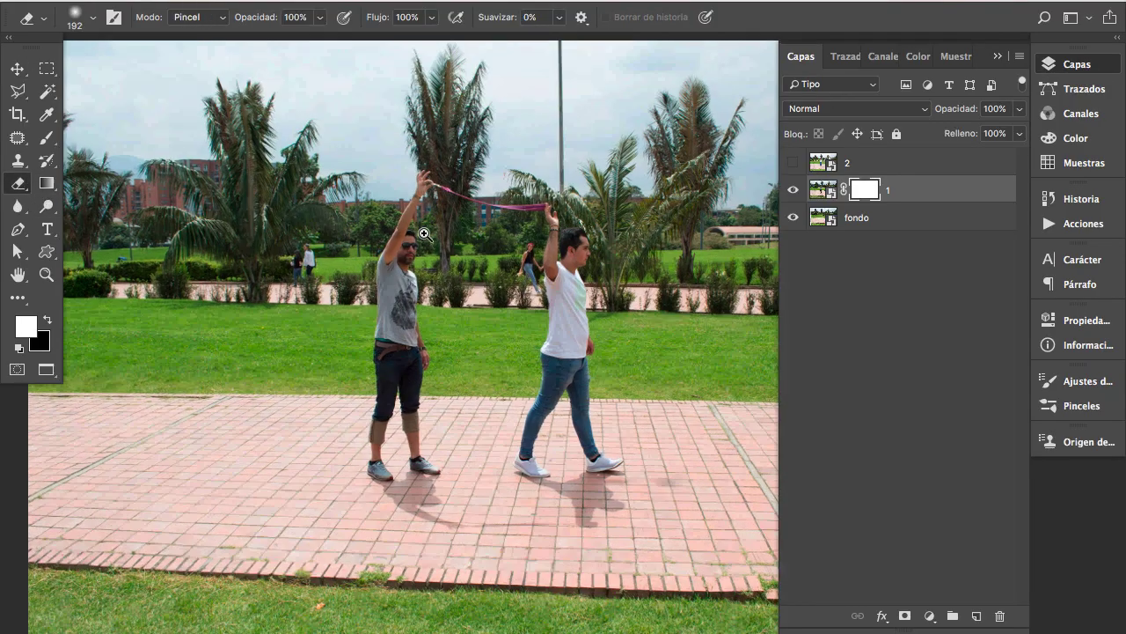
Erase the standing man's arm, head, shirt, waist and raised hand from layer 1's mask.
scroll(414, 236, "up", 3)
mouse_move(396, 233)
left_mouse_down()
mouse_move(371, 305)
mouse_move(378, 364)
mouse_move(402, 322)
mouse_move(405, 193)
left_mouse_up()
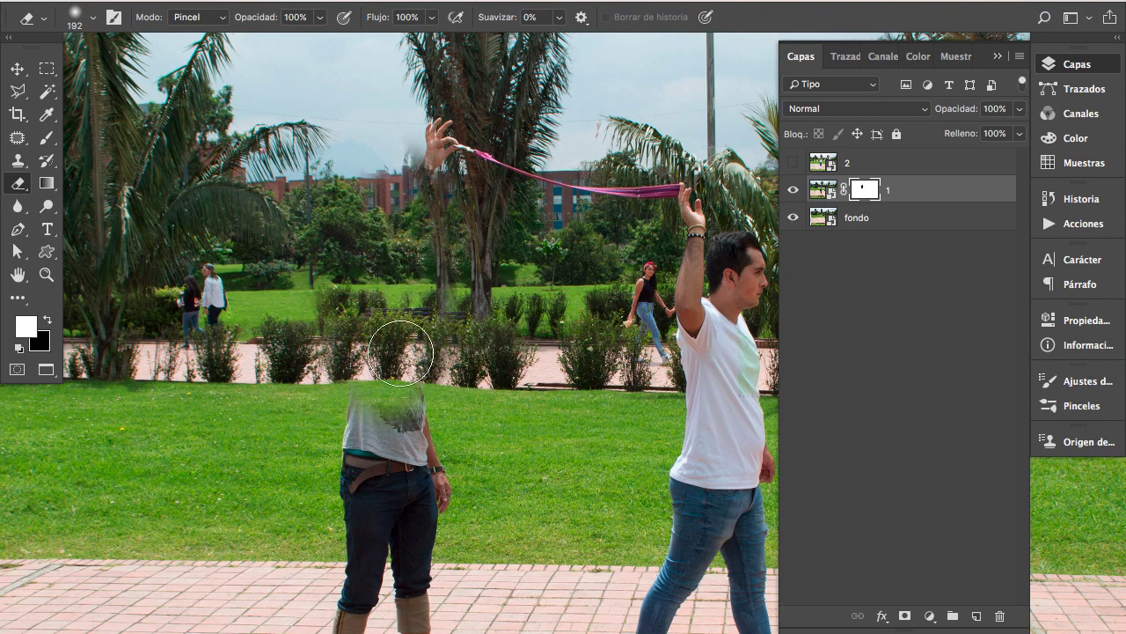
mouse_move(397, 340)
left_mouse_down()
mouse_move(388, 457)
mouse_move(355, 473)
left_mouse_up()
scroll(361, 475, "down", 5)
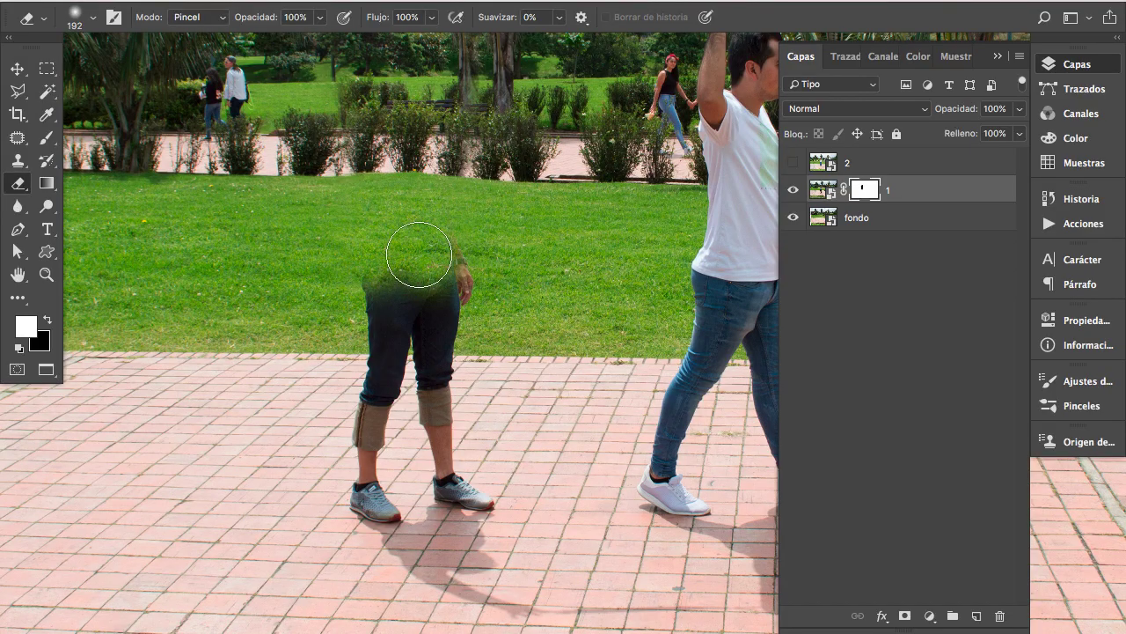
mouse_move(415, 252)
left_mouse_down()
mouse_move(377, 265)
mouse_move(367, 440)
mouse_move(419, 582)
mouse_move(477, 563)
mouse_move(446, 463)
mouse_move(454, 375)
mouse_move(419, 410)
left_mouse_up()
mouse_move(478, 513)
left_mouse_down()
mouse_move(447, 289)
mouse_move(413, 323)
left_mouse_up()
left_click_drag(393, 181, 378, 357)
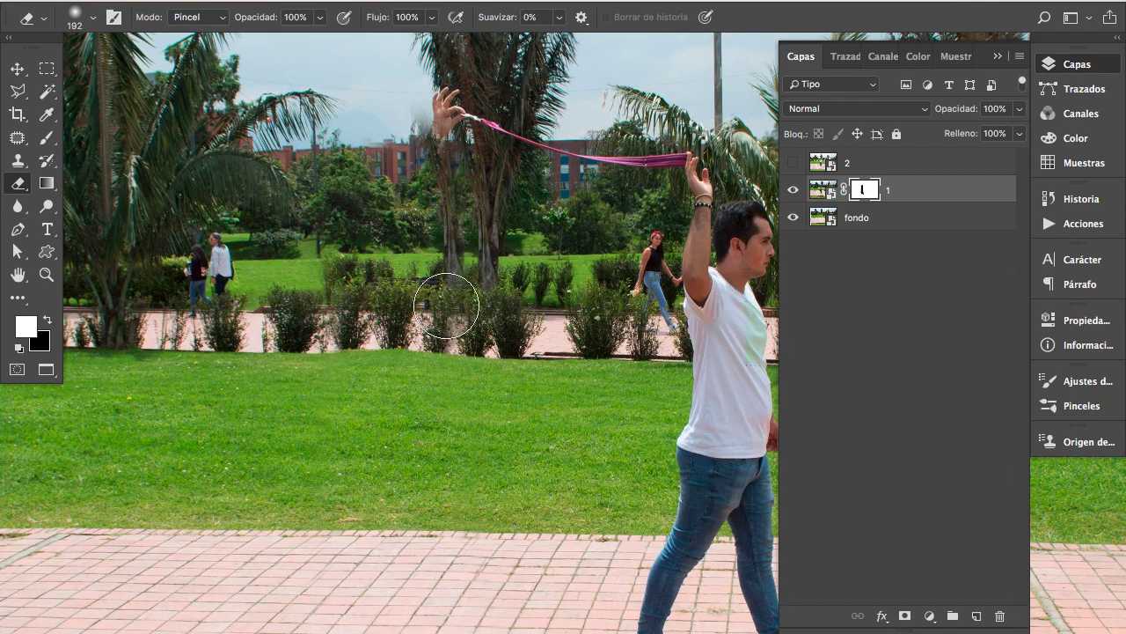
mouse_move(447, 308)
left_mouse_down()
mouse_move(447, 114)
mouse_move(461, 191)
left_mouse_up()
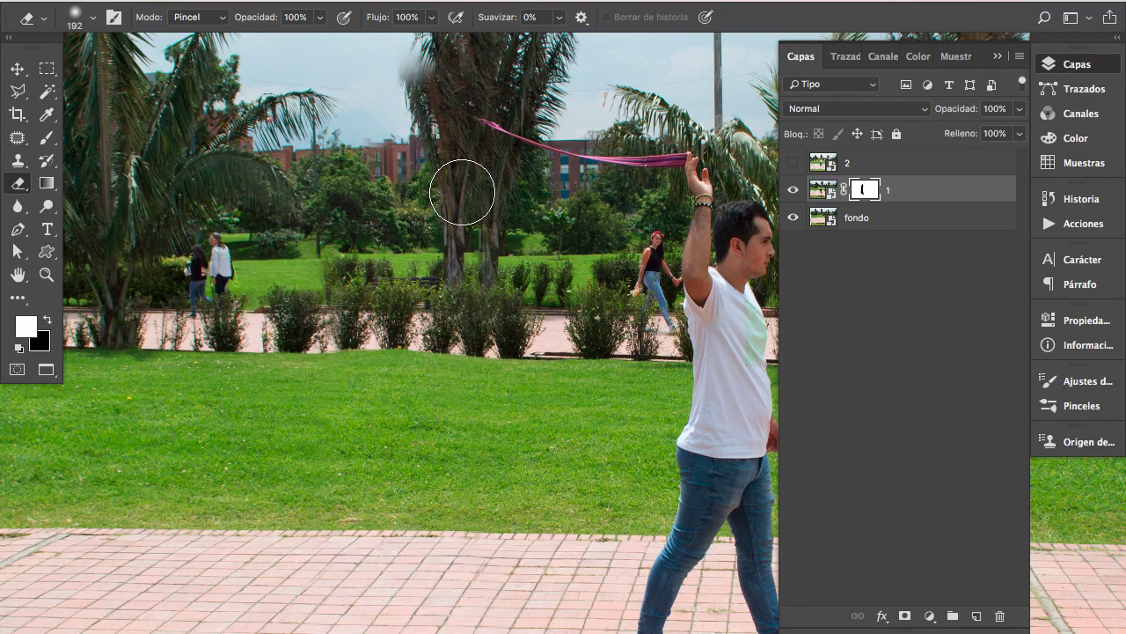
mouse_move(470, 264)
left_mouse_down()
mouse_move(525, 300)
mouse_move(482, 314)
left_mouse_up()
Clean up leftover smudges near the palm and bushes with a 59 px eraser.
scroll(481, 314, "up", 5)
left_click_drag(478, 377, 431, 352)
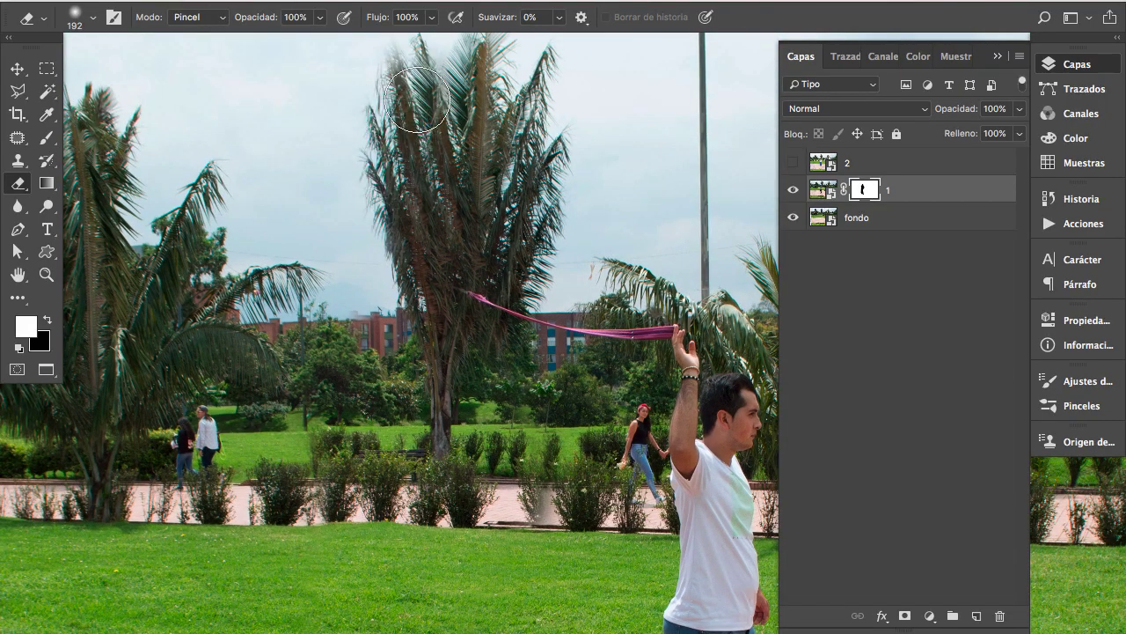
scroll(528, 396, "up", 1)
scroll(593, 471, "up", 2)
scroll(593, 472, "up", 2)
left_click_drag(583, 407, 572, 409)
scroll(583, 407, "up", 2)
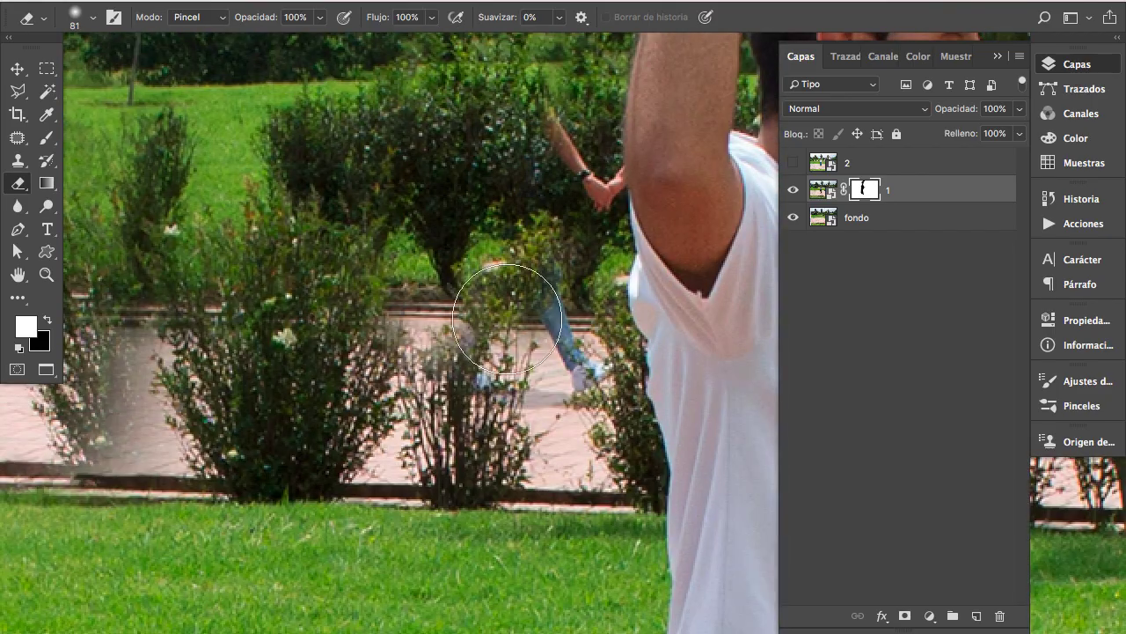
left_click_drag(606, 486, 581, 493)
right_click(516, 184)
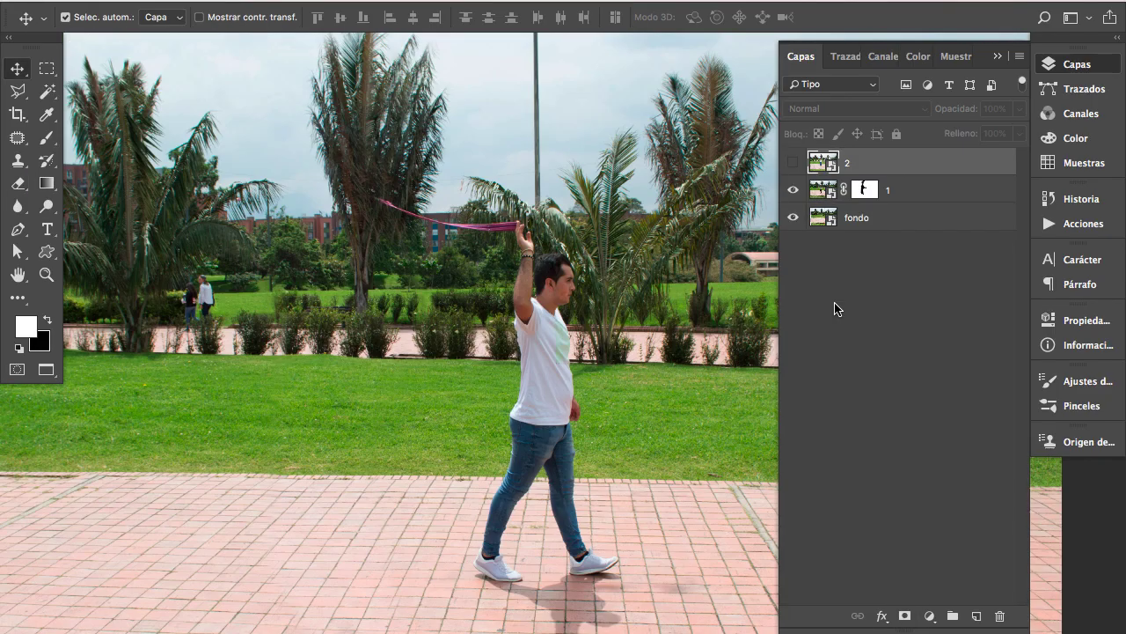
Toggle layer 2 on and off to compare, leaving it visible.
left_click(793, 164)
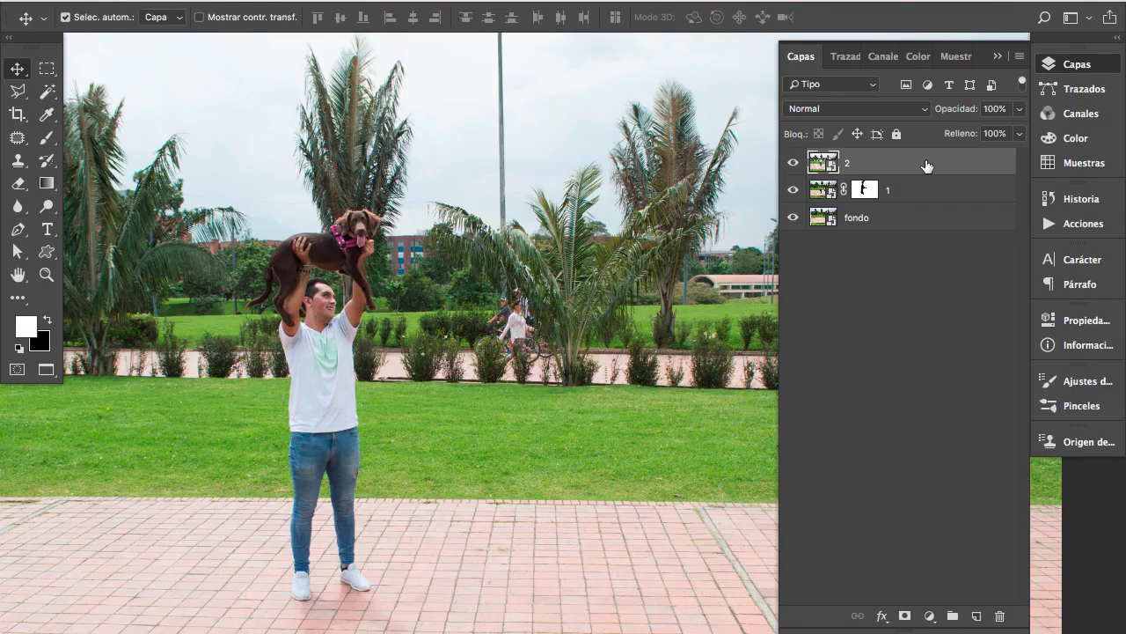
scroll(337, 261, "up", 3)
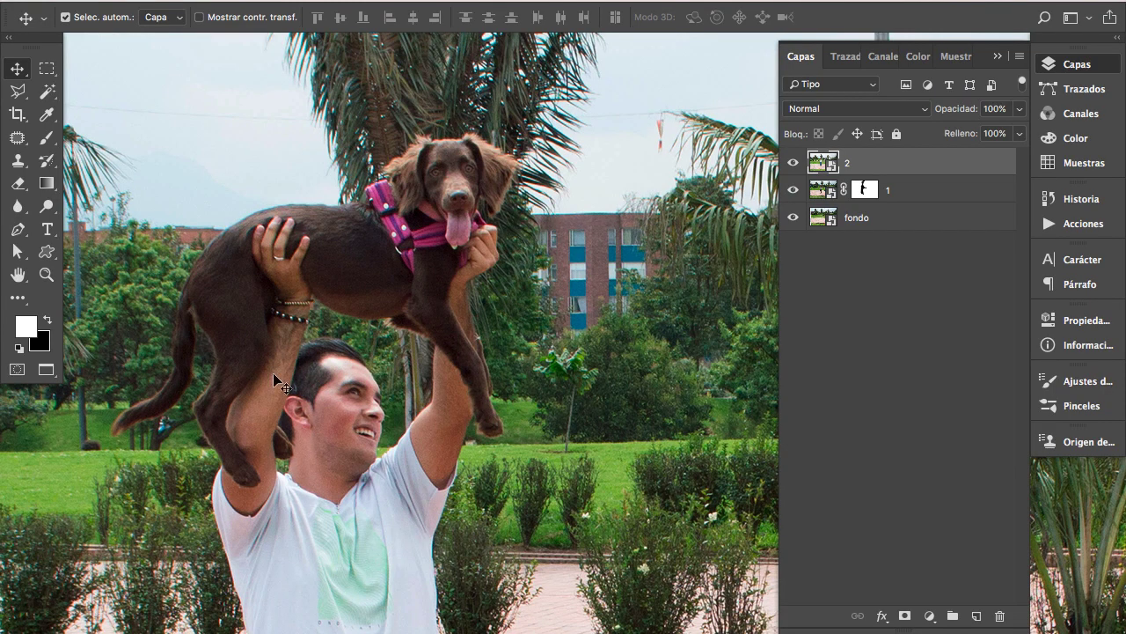
left_click(792, 162)
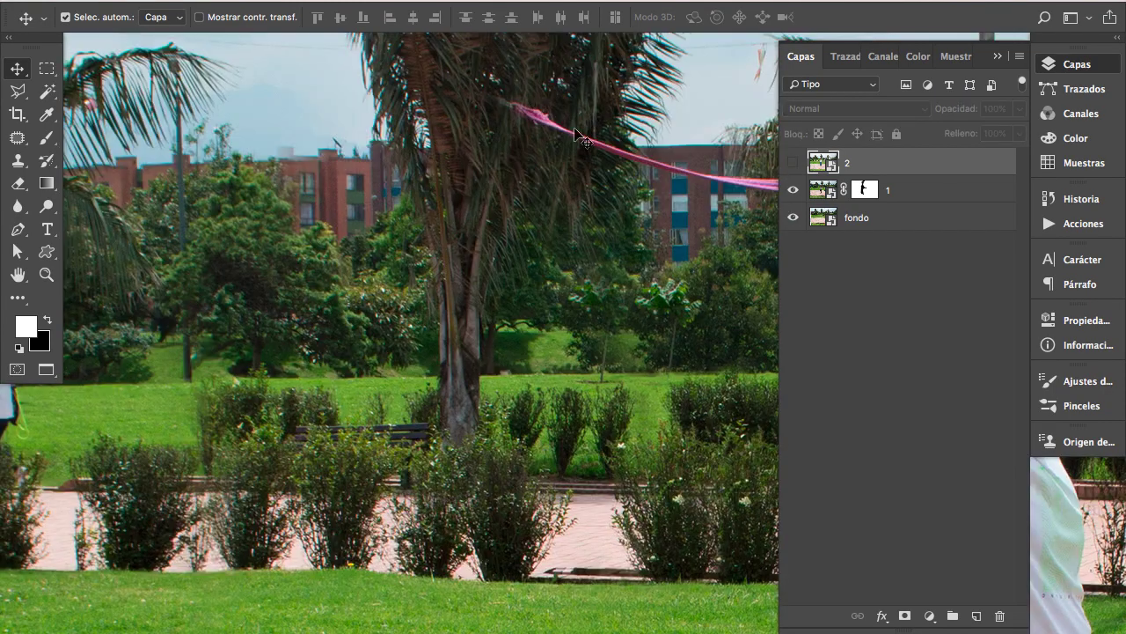
left_click(794, 163)
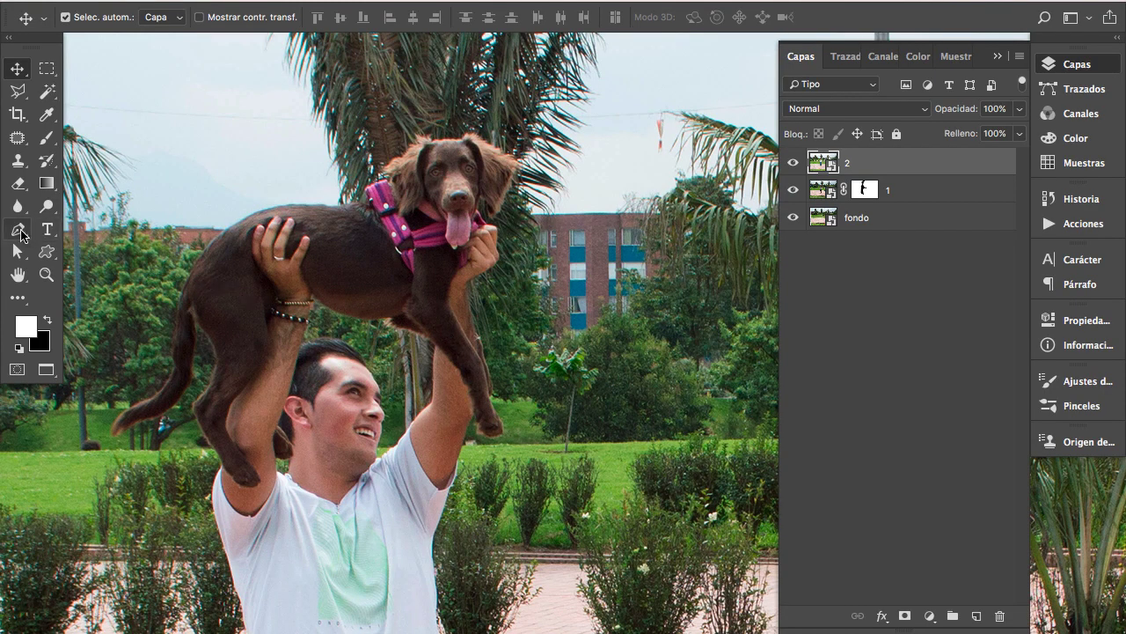
Select the Pen tool and zoom in, checking the leash end beneath layer 2.
left_click(19, 231)
left_click(490, 151)
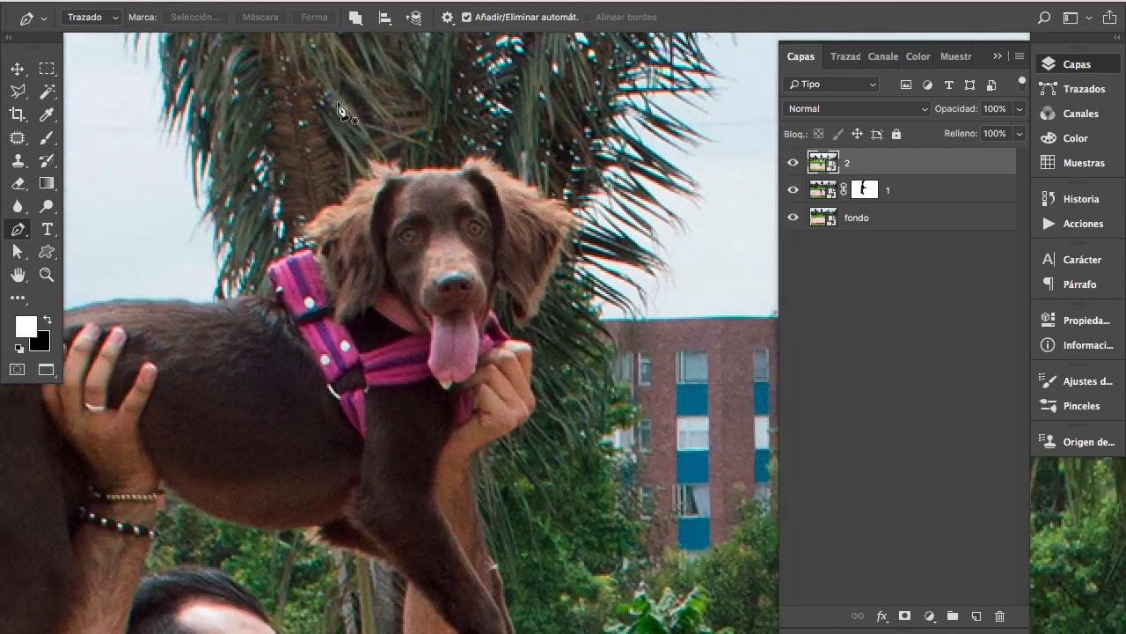
left_click(794, 166)
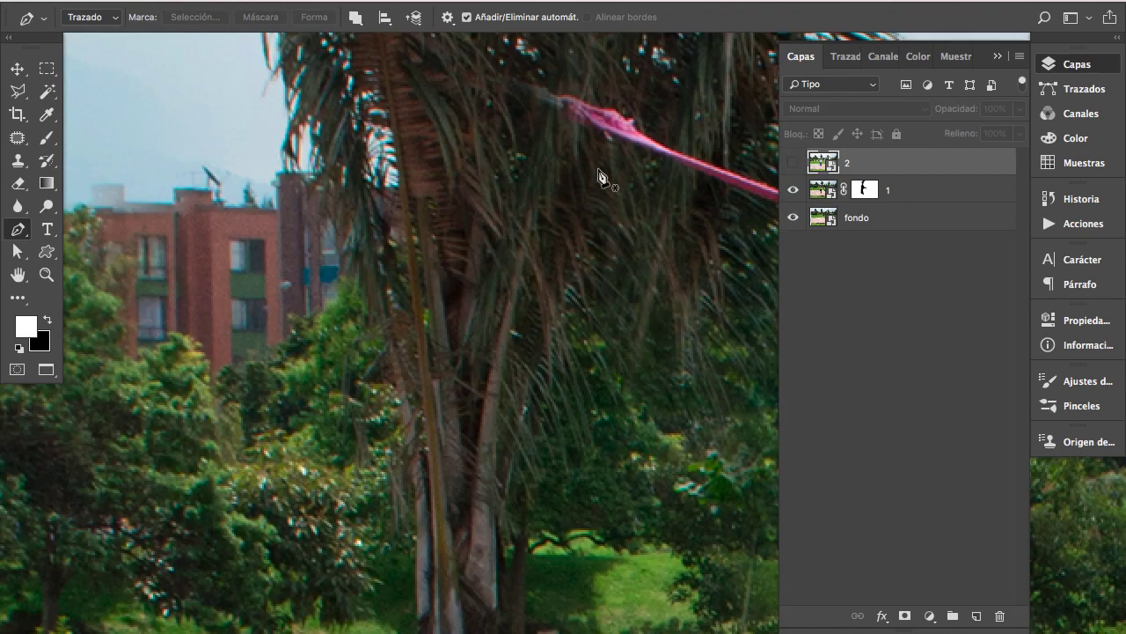
left_click_drag(598, 176, 516, 195)
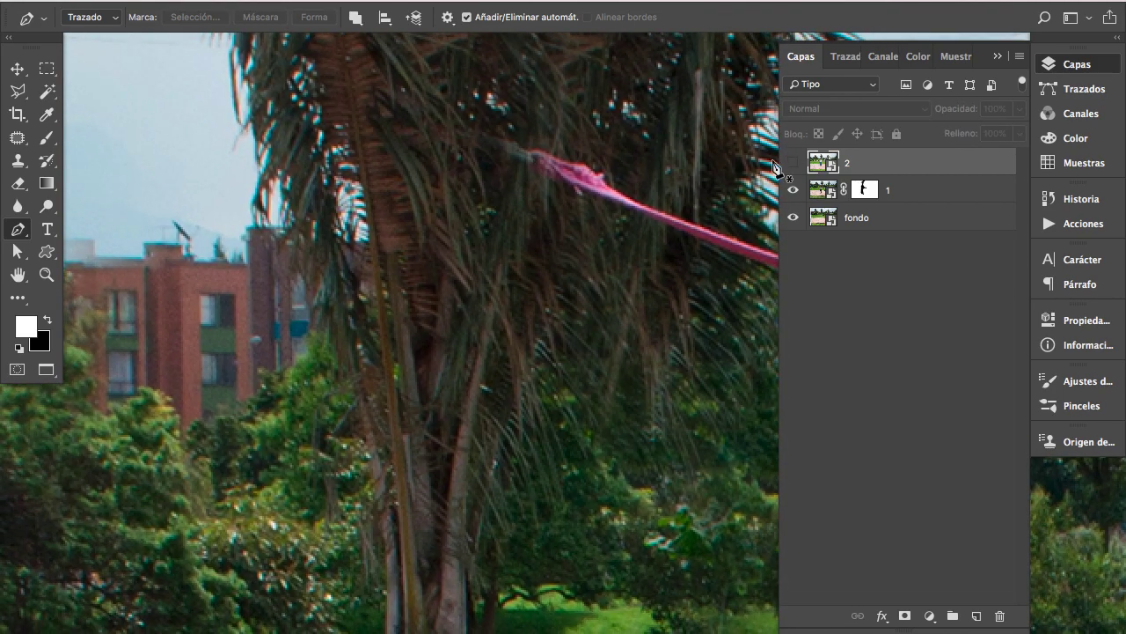
left_click(793, 164)
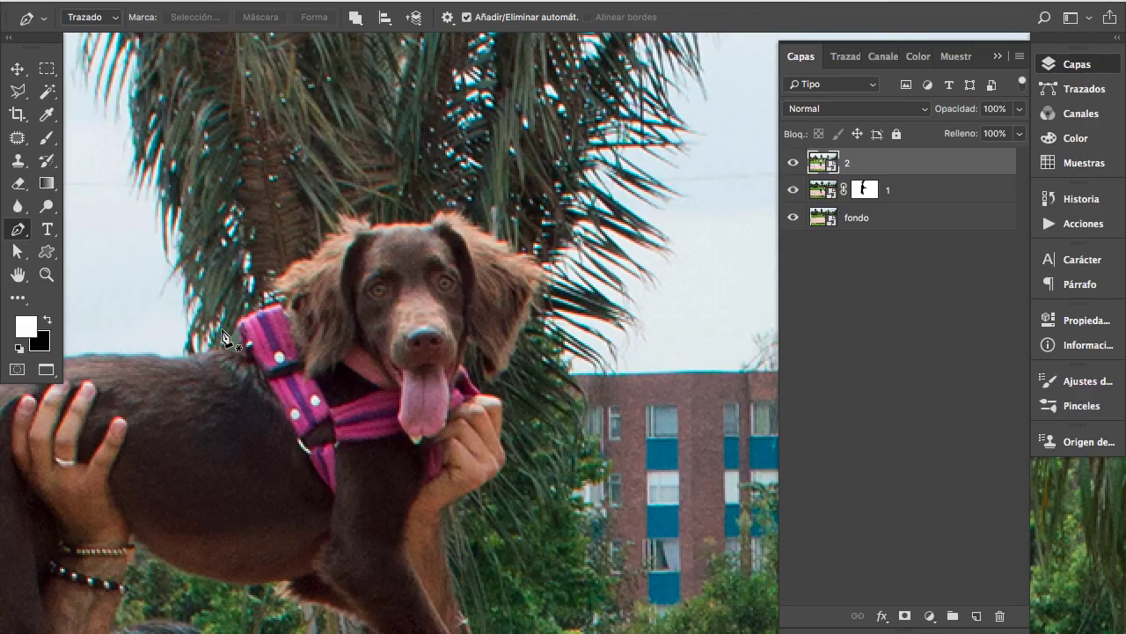
Place Pen anchors along the dog's back, over its head and down its right side.
left_click(190, 353)
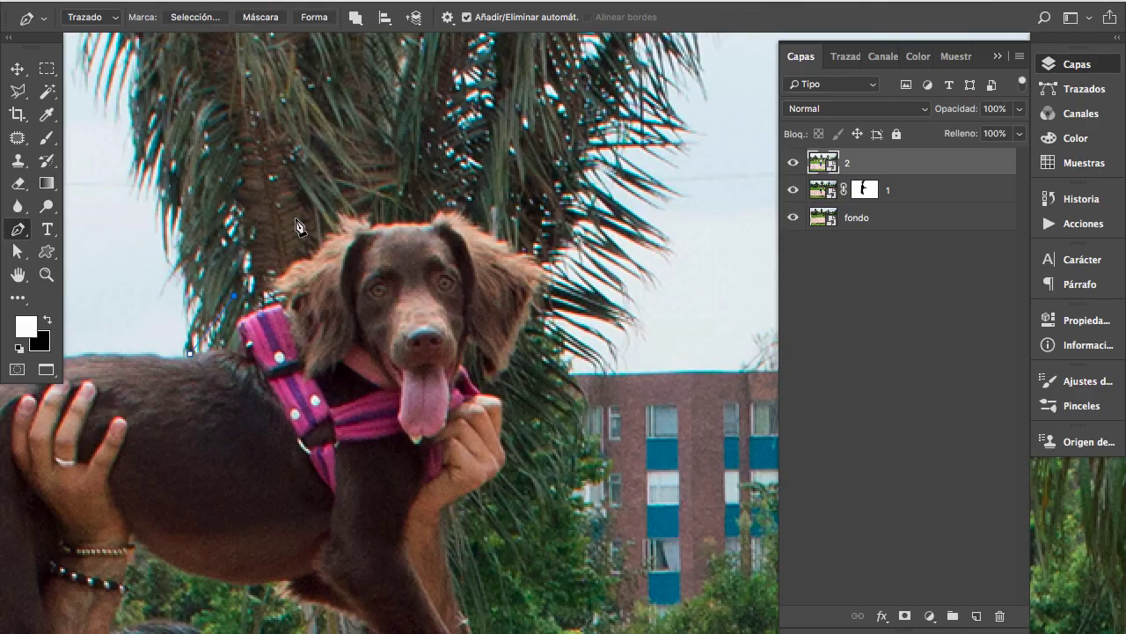
left_click(234, 296)
left_click(297, 218)
left_click(369, 189)
left_click(466, 180)
left_click(562, 238)
left_click(571, 319)
left_click(547, 388)
left_click(501, 390)
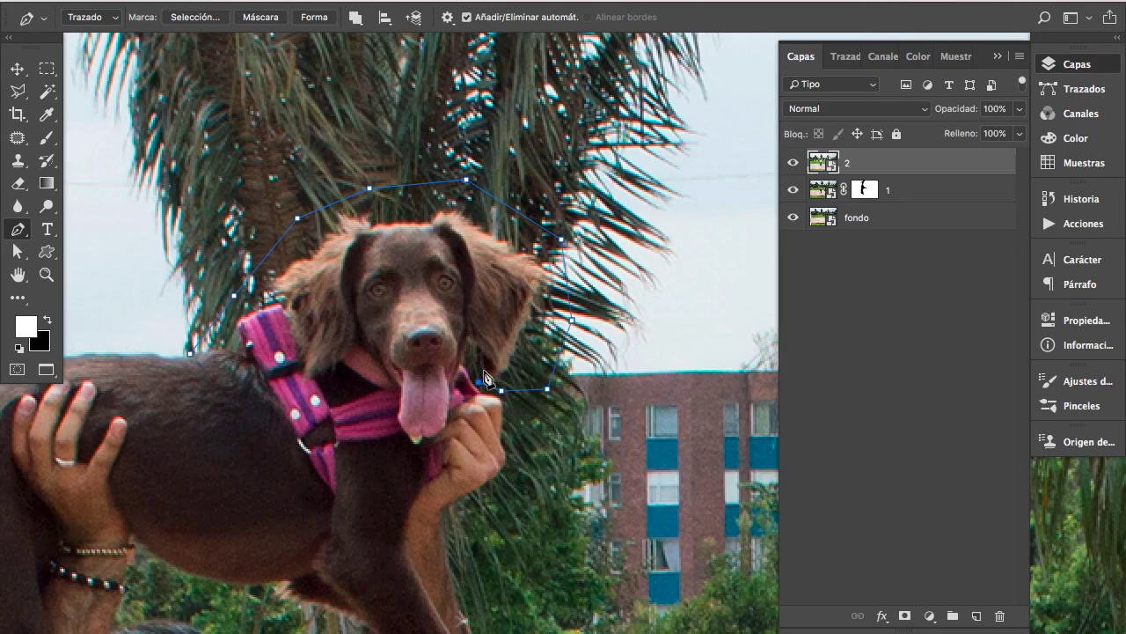
Continue the path along the dog's jaw and chin, curving around the hand.
left_click(486, 370, "ctrl")
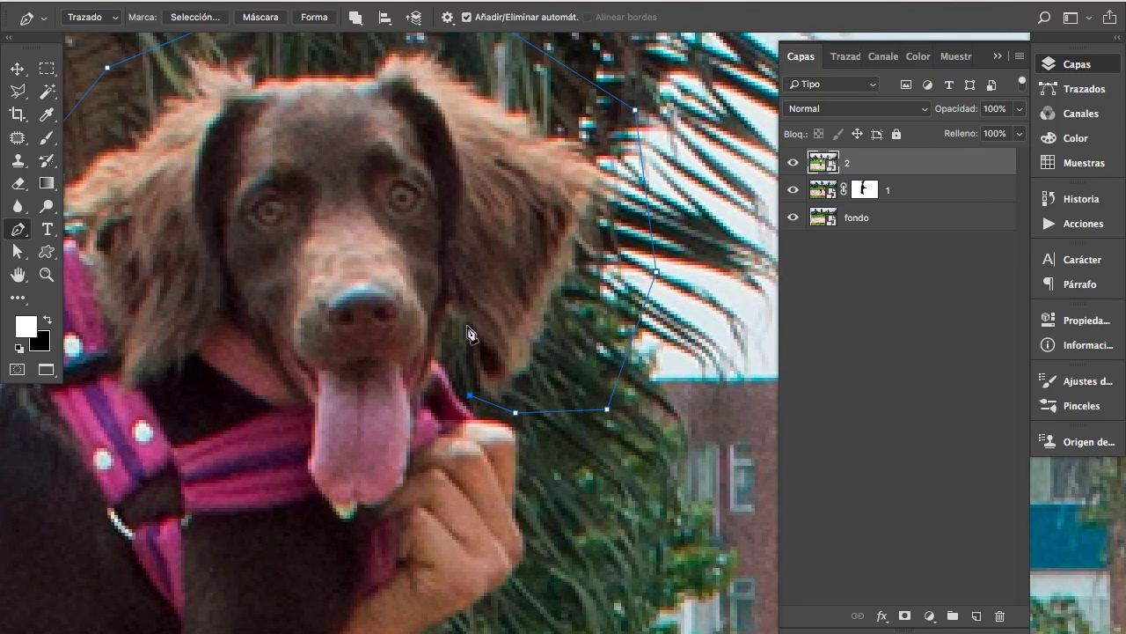
left_click_drag(466, 324, 472, 313)
left_click(467, 324, "alt")
left_click(446, 309)
left_click_drag(430, 359, 426, 368)
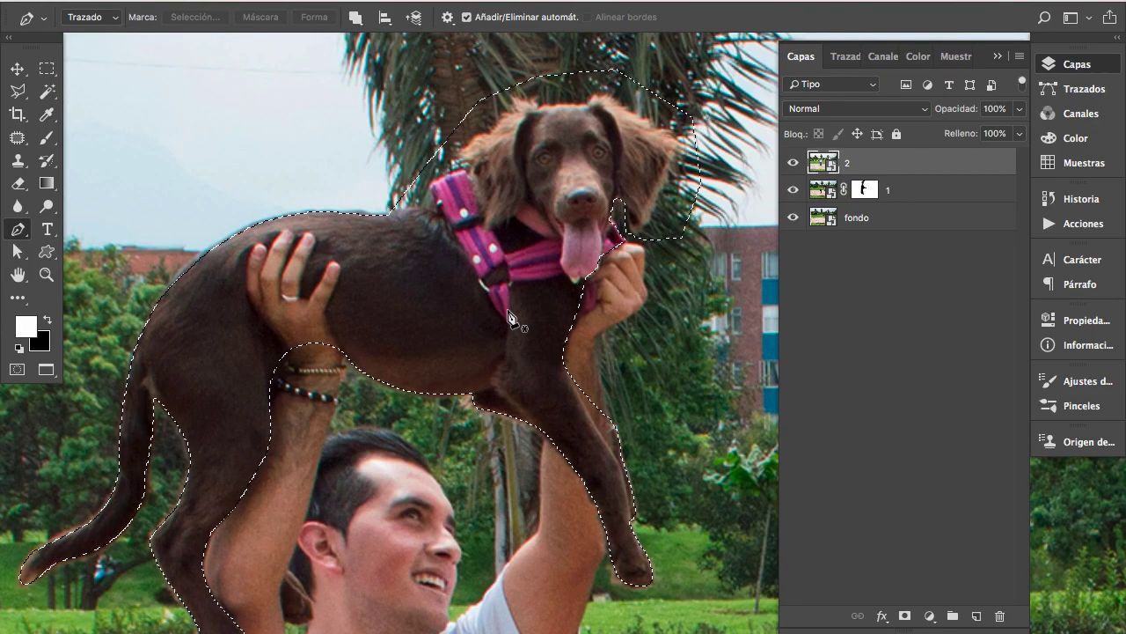
Copy the selected dog to a new layer, hide layer 2, and raise the dog about 117 px.
key("super+j")
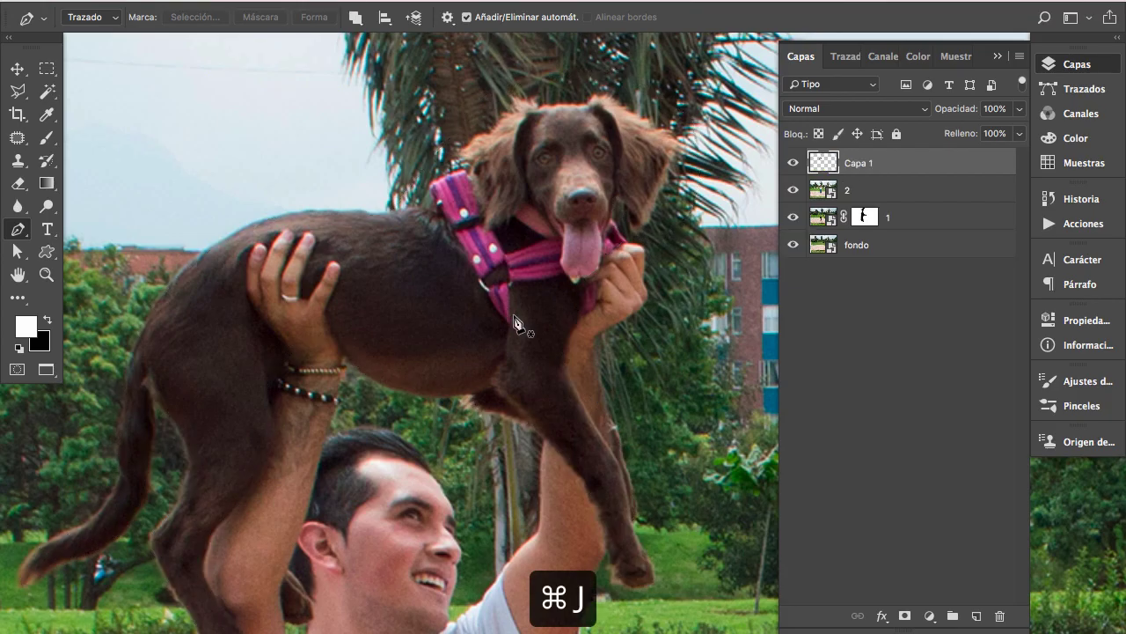
left_click(793, 190)
type("lupe")
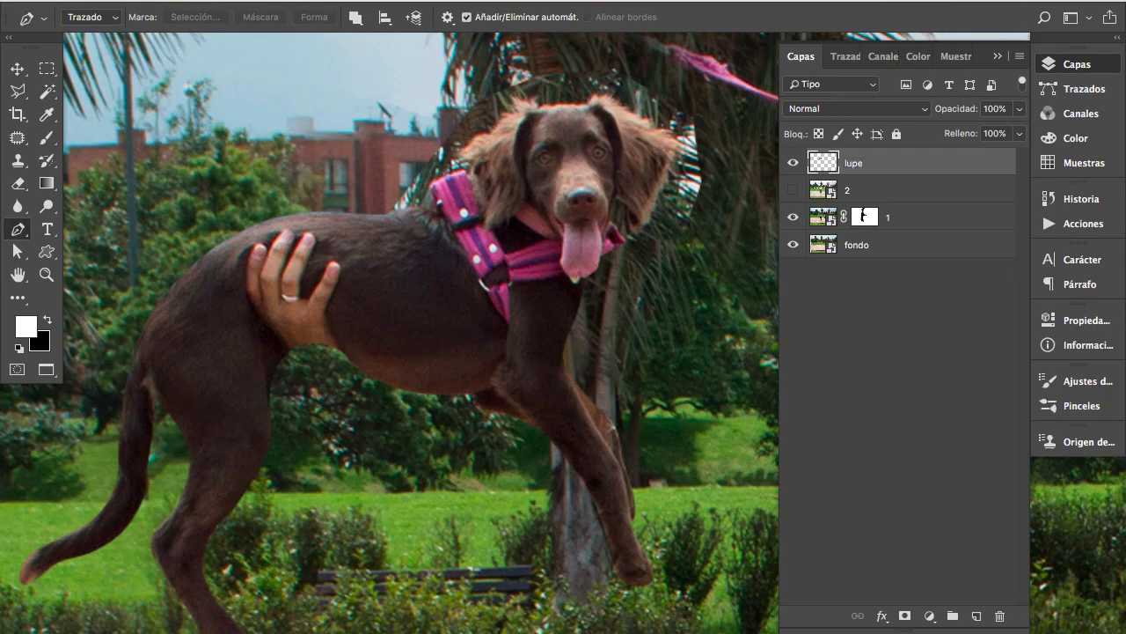
key("v")
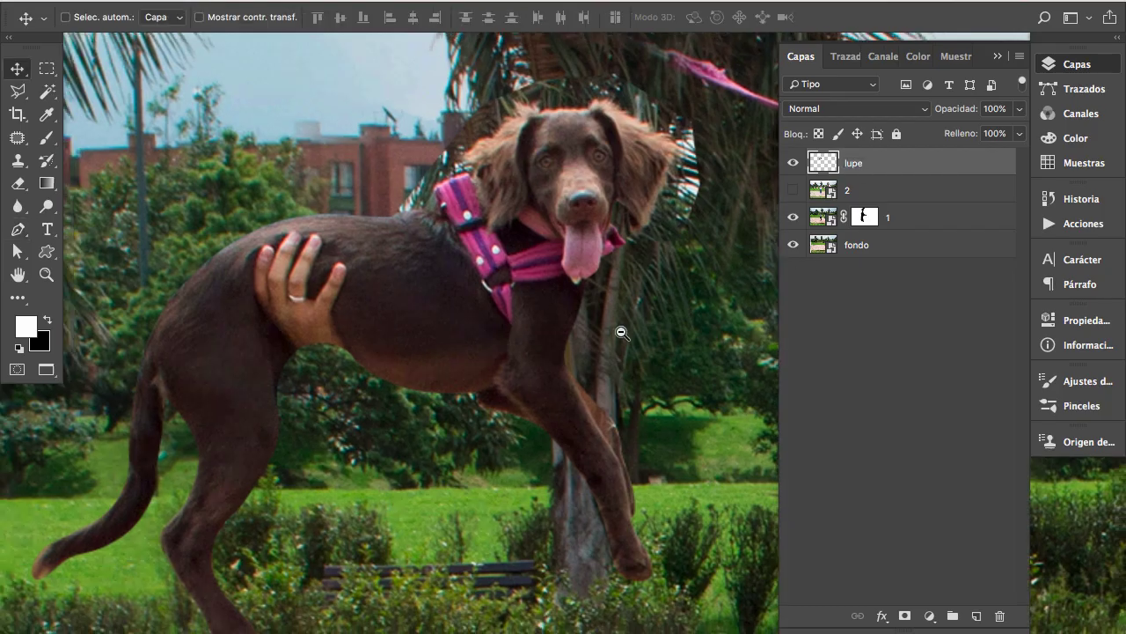
key("super+minus")
left_click_drag(590, 266, 509, 362)
mouse_move(421, 412)
left_mouse_down()
mouse_move(425, 319)
mouse_move(444, 314)
left_mouse_up()
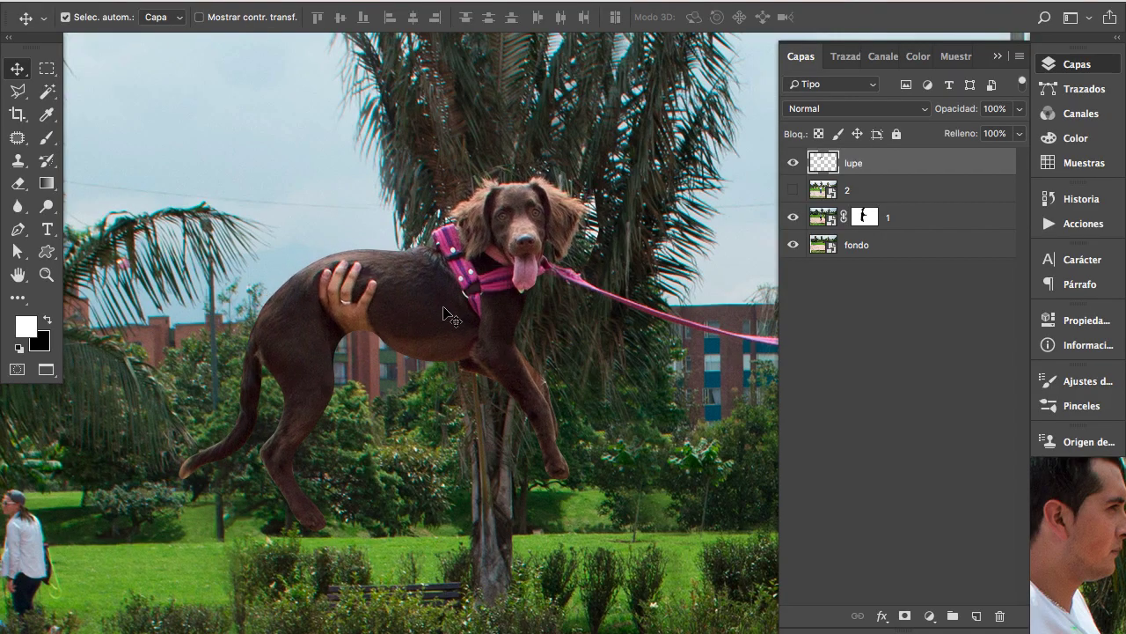
Erase the light halo beside the dog's ear.
left_click(560, 293)
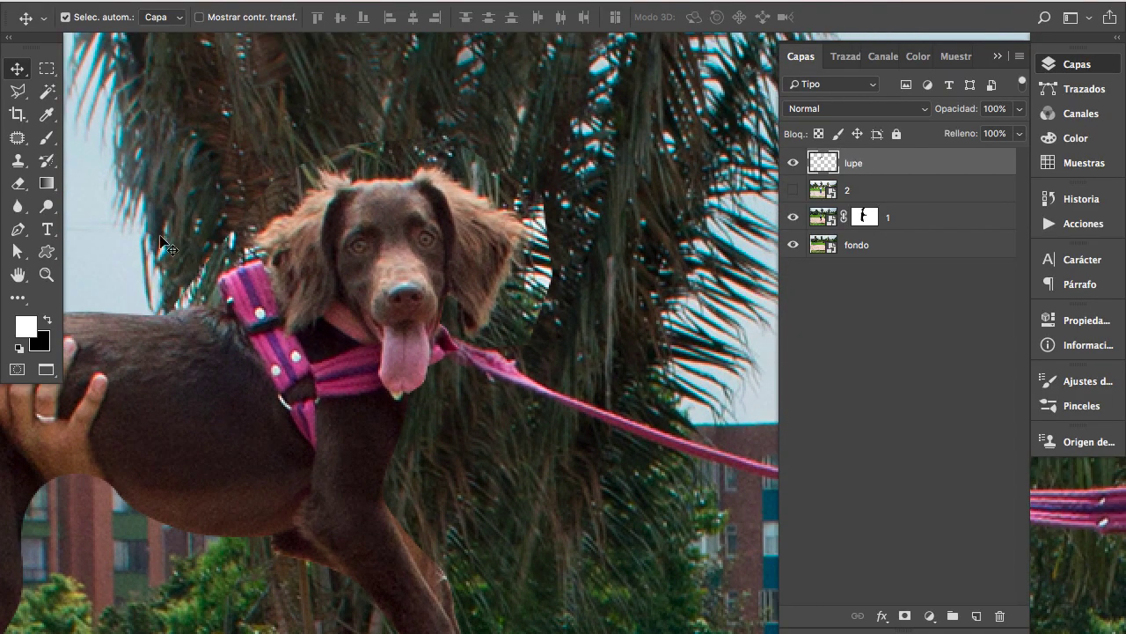
key("e")
key("ctrl+alt+z")
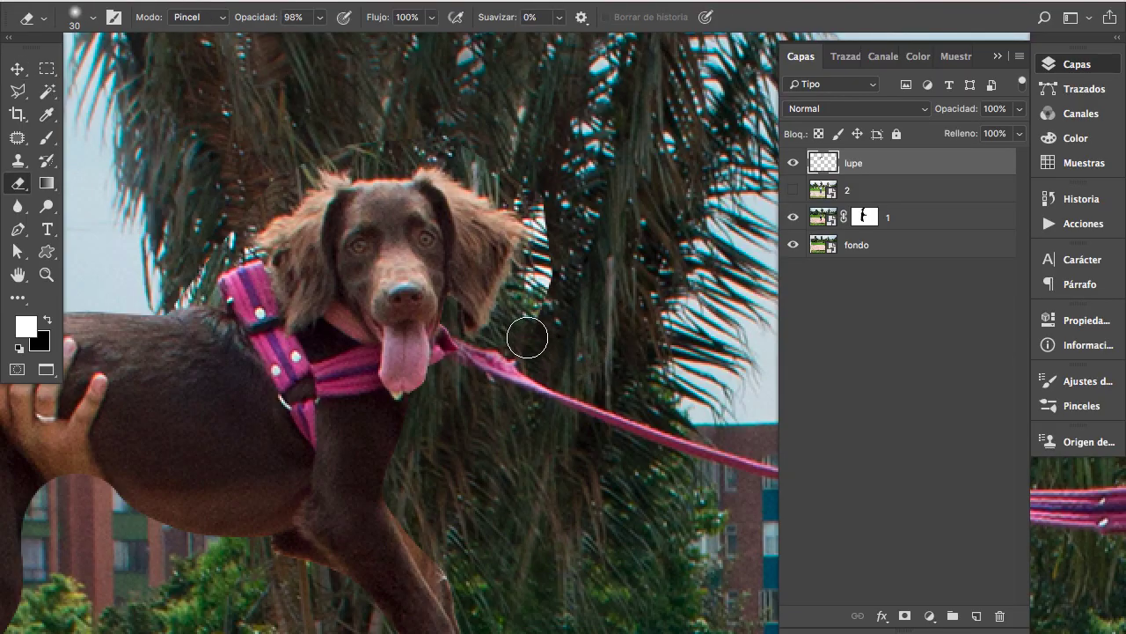
left_click_drag(525, 329, 549, 184)
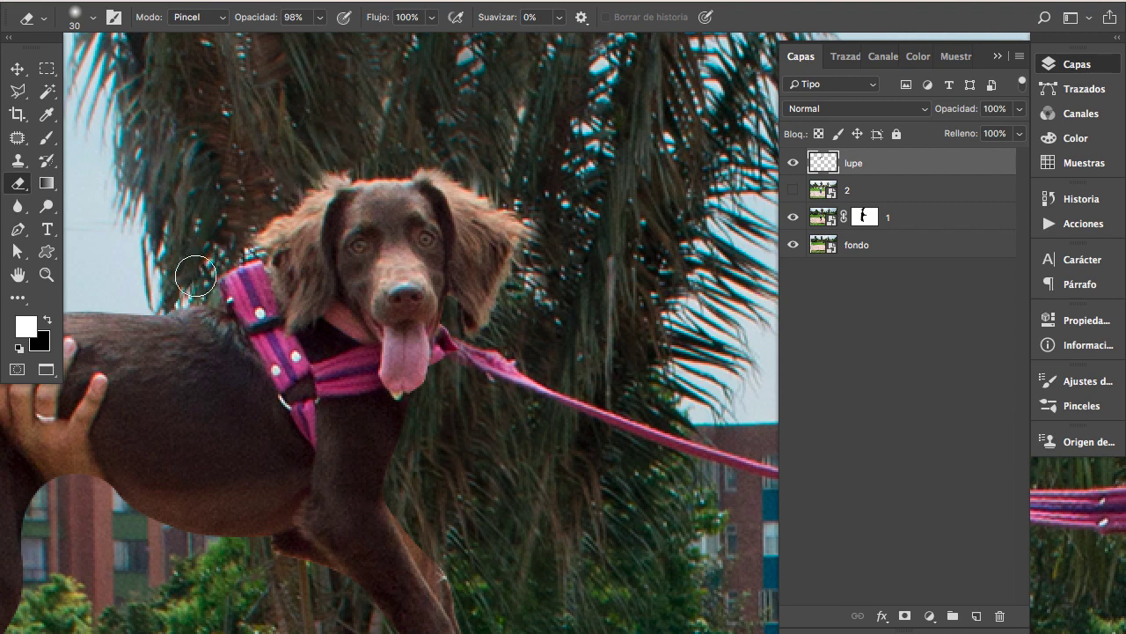
left_click_drag(190, 280, 506, 212)
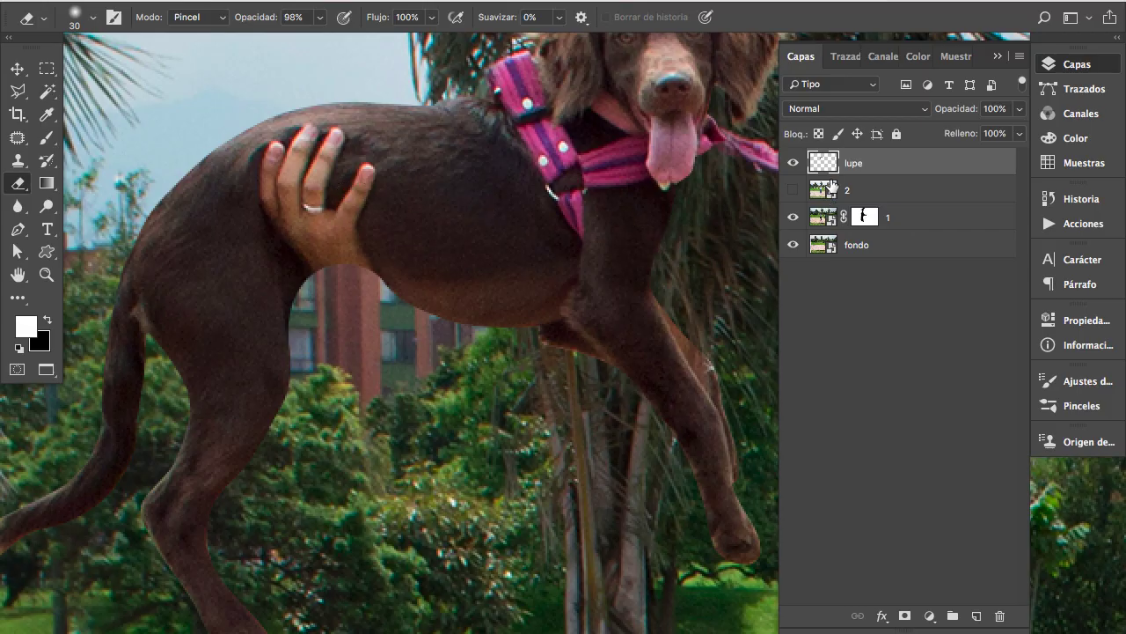
Load the lupe layer's dog outline as a selection and erase stray brown paint on the wrist.
key("super")
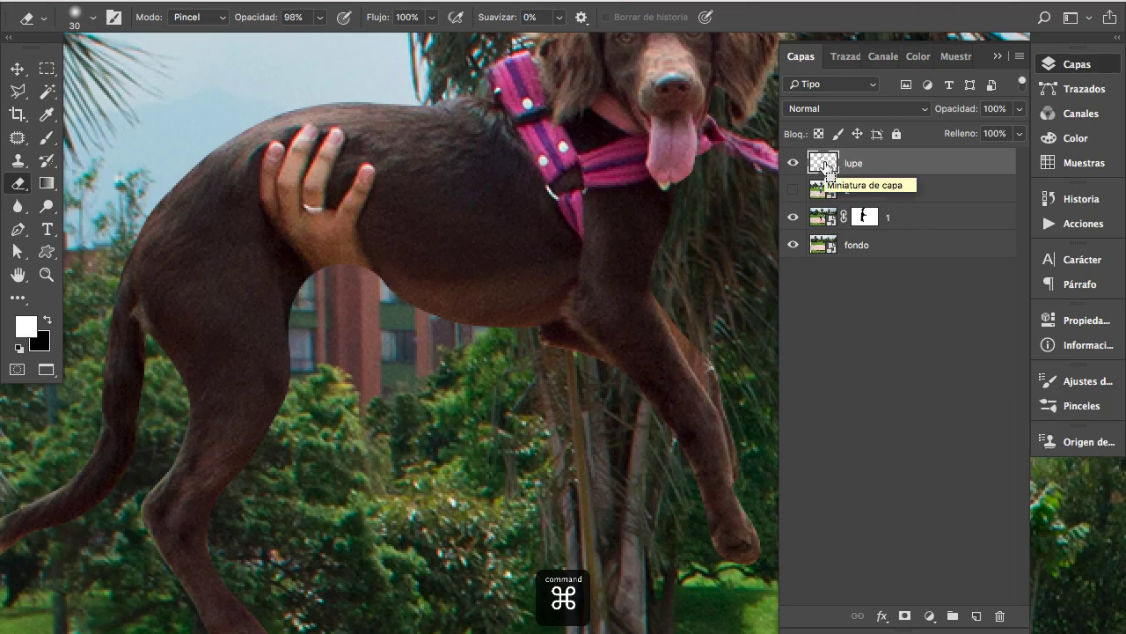
left_click(827, 166, "super")
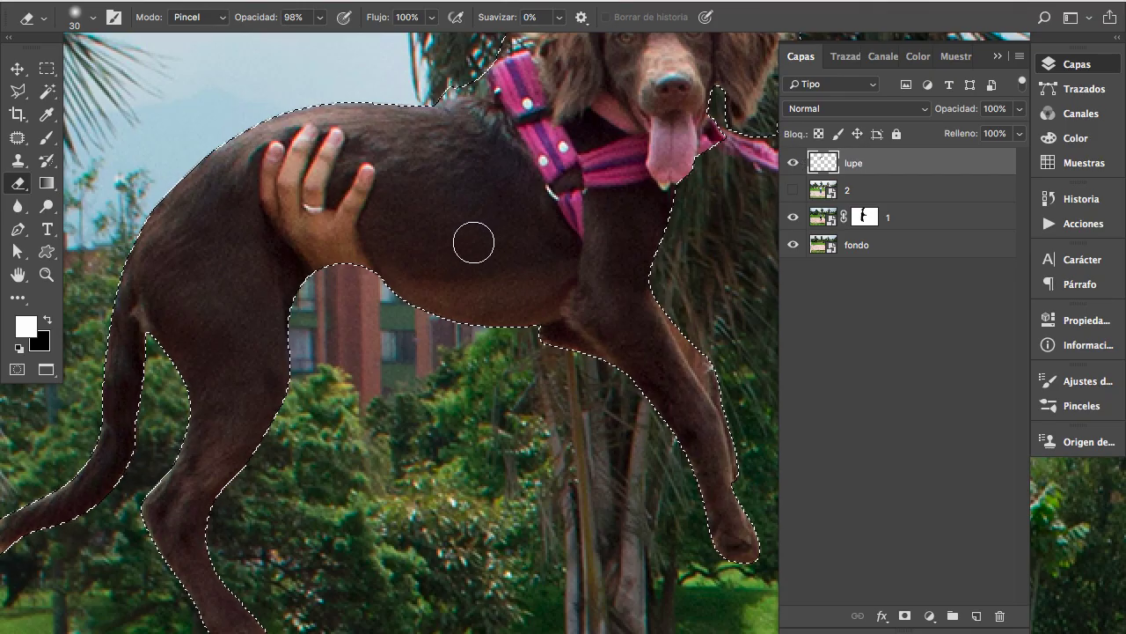
left_click(350, 239)
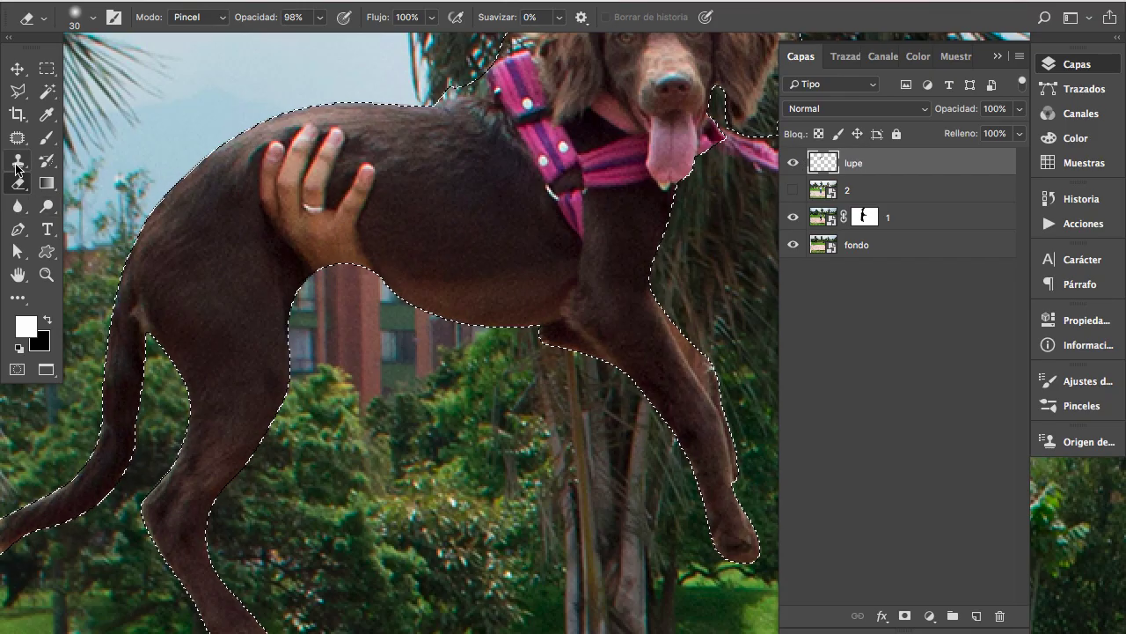
Set up the Clone Stamp with a 39 px brush at 50% opacity.
left_click(18, 162)
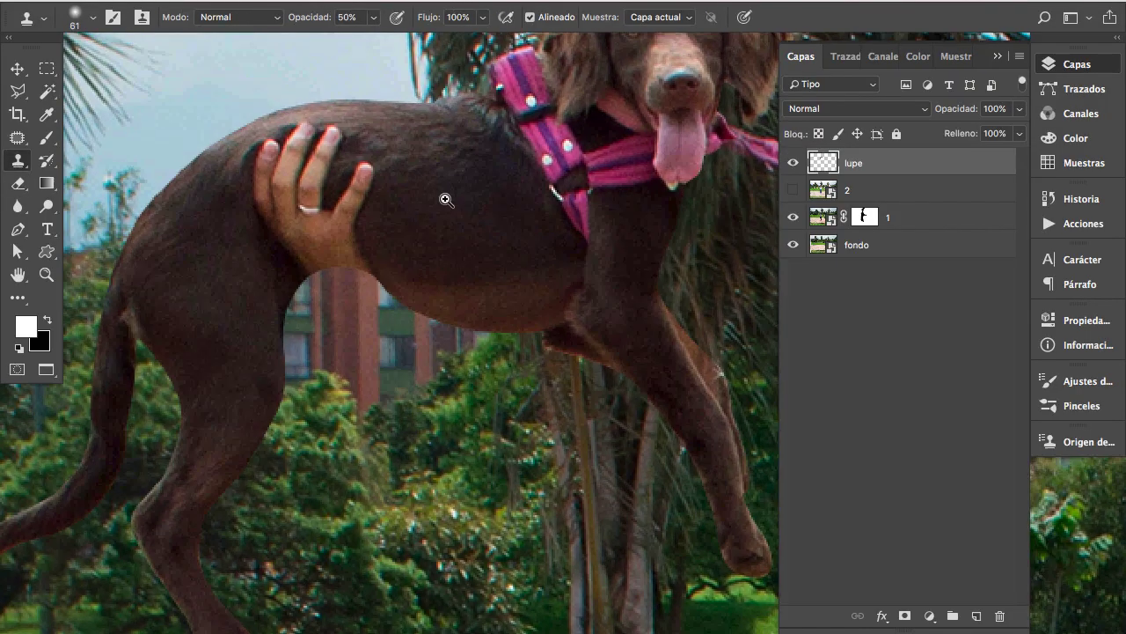
scroll(443, 196, "up", 2)
left_click_drag(472, 227, 540, 298)
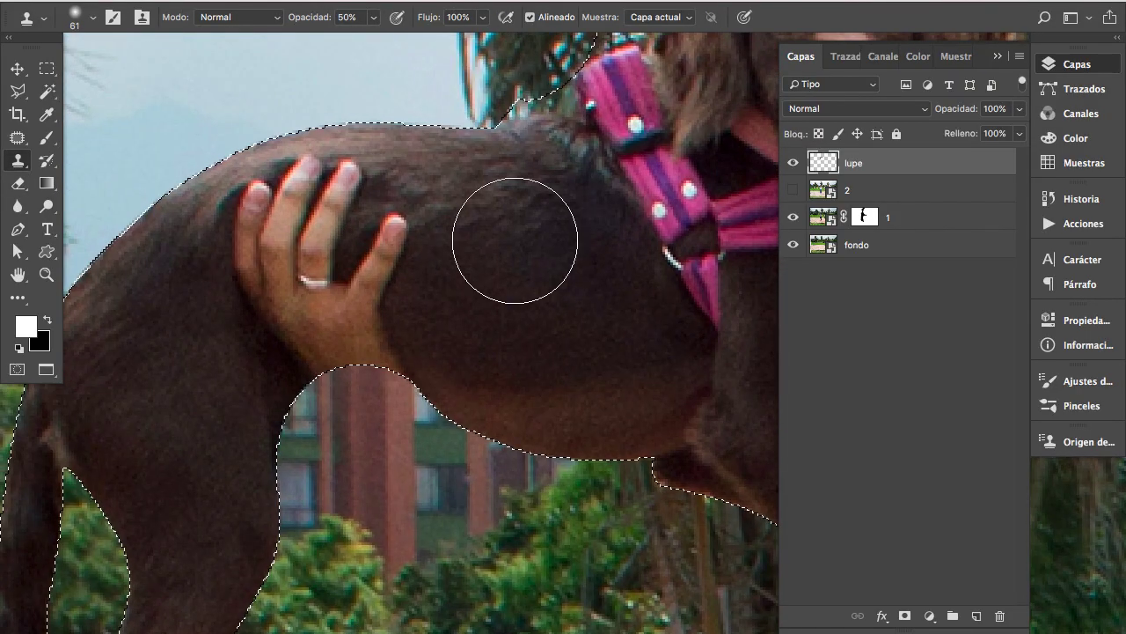
mouse_move(538, 245)
left_mouse_down()
mouse_move(518, 247)
mouse_move(478, 220)
mouse_move(534, 225)
left_mouse_up()
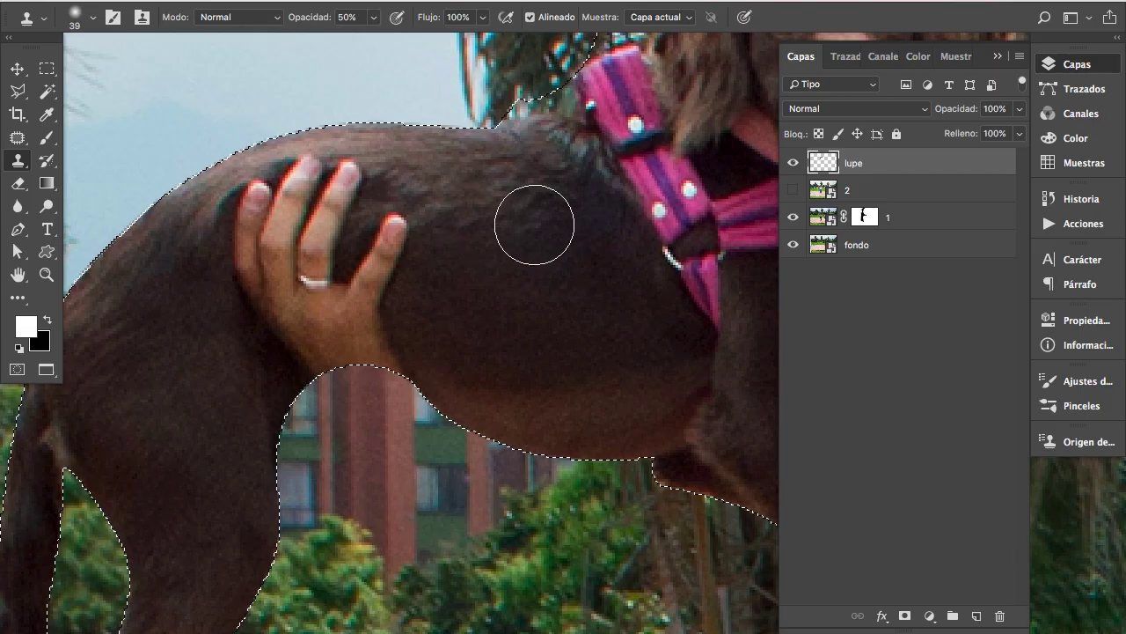
left_click(349, 17)
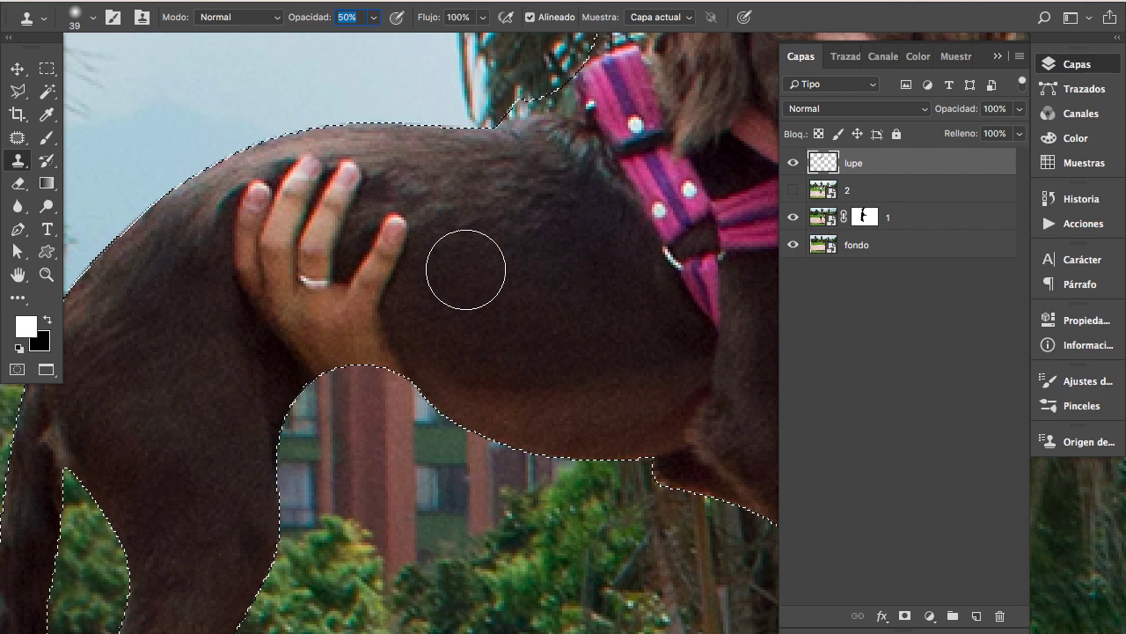
Sample nearby fur and clone it over the fingertips, palm and light edges on the dog's back.
left_click(523, 241)
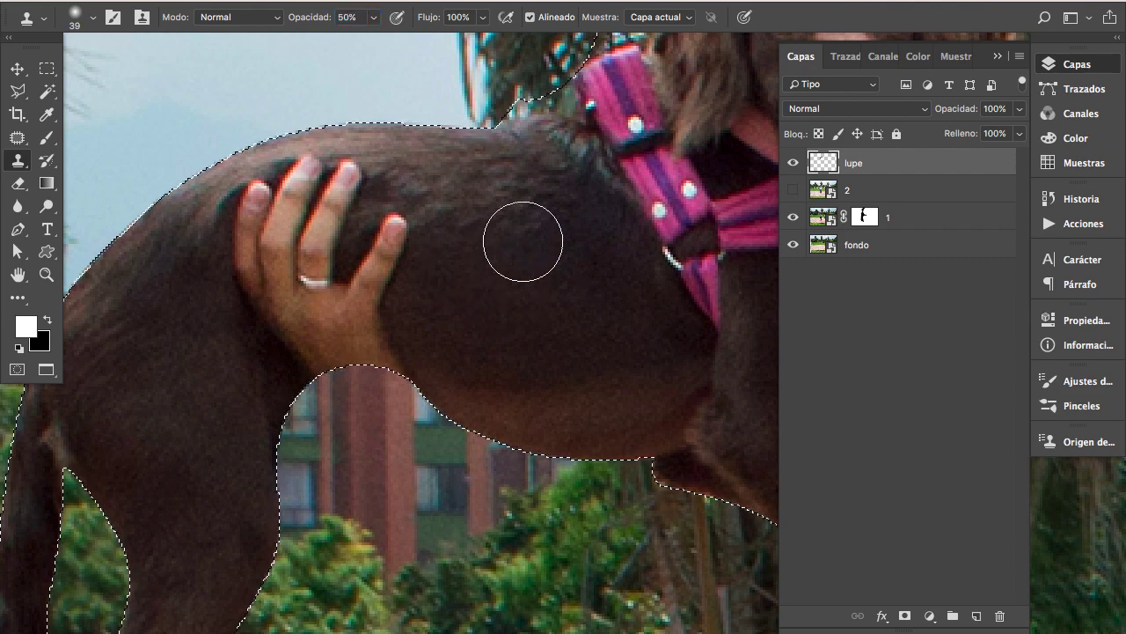
key("alt")
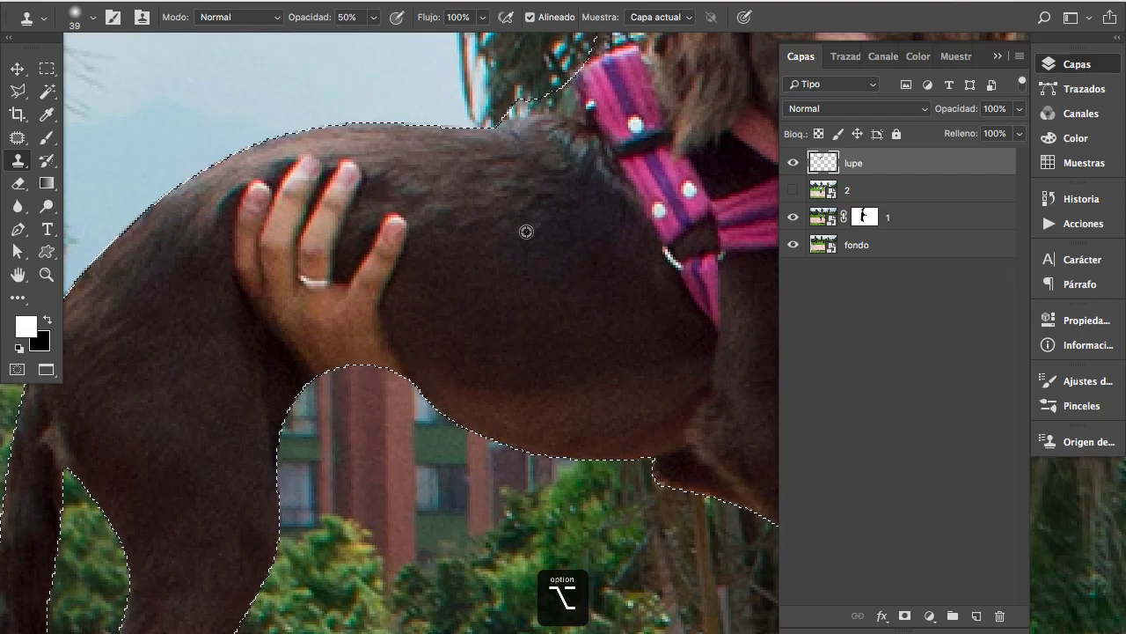
left_click(395, 220)
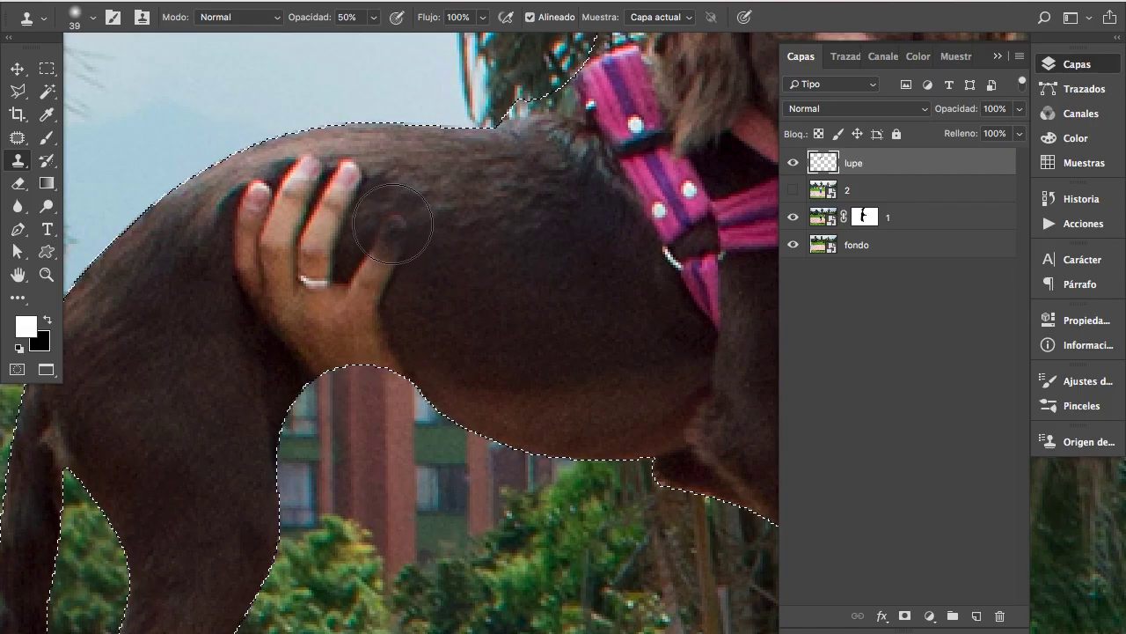
left_click(392, 217)
left_click(392, 222)
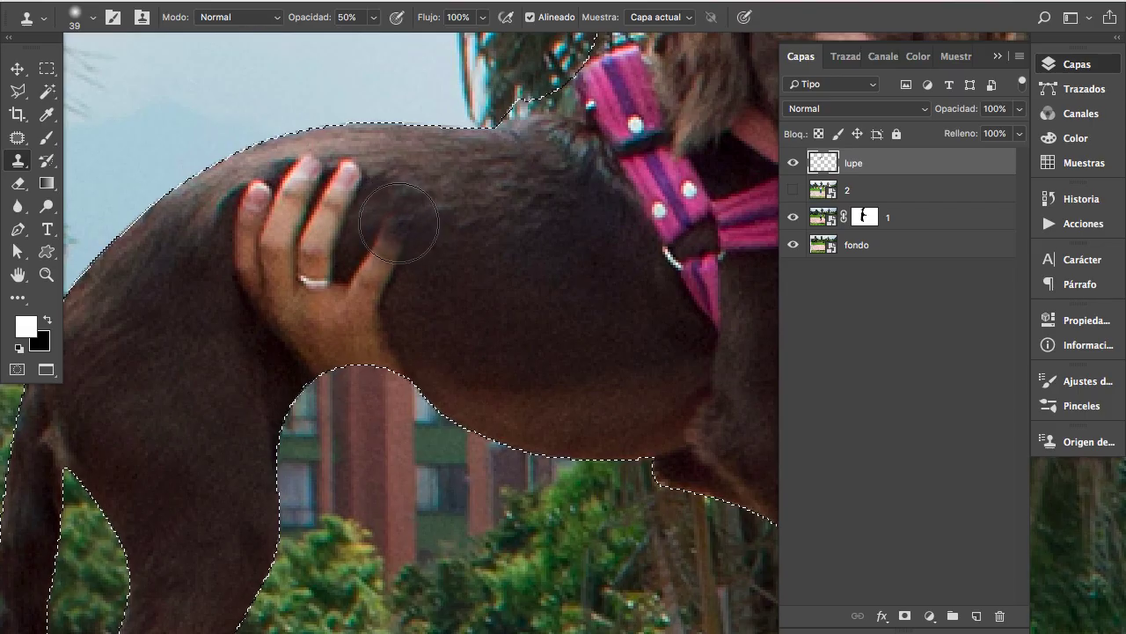
mouse_move(372, 252)
left_mouse_down()
mouse_move(369, 349)
mouse_move(382, 367)
mouse_move(398, 346)
mouse_move(339, 264)
mouse_move(355, 284)
mouse_move(361, 221)
mouse_move(336, 271)
mouse_move(360, 184)
mouse_move(334, 186)
mouse_move(301, 236)
mouse_move(329, 238)
mouse_move(309, 244)
mouse_move(349, 287)
mouse_move(302, 269)
mouse_move(302, 344)
mouse_move(320, 331)
mouse_move(331, 289)
left_mouse_up()
mouse_move(367, 361)
left_mouse_down()
mouse_move(291, 315)
mouse_move(297, 307)
mouse_move(292, 360)
mouse_move(351, 330)
left_mouse_up()
mouse_move(299, 245)
left_mouse_down()
mouse_move(252, 239)
mouse_move(264, 282)
left_mouse_up()
mouse_move(270, 189)
left_mouse_down()
mouse_move(238, 232)
mouse_move(252, 221)
mouse_move(261, 239)
left_mouse_up()
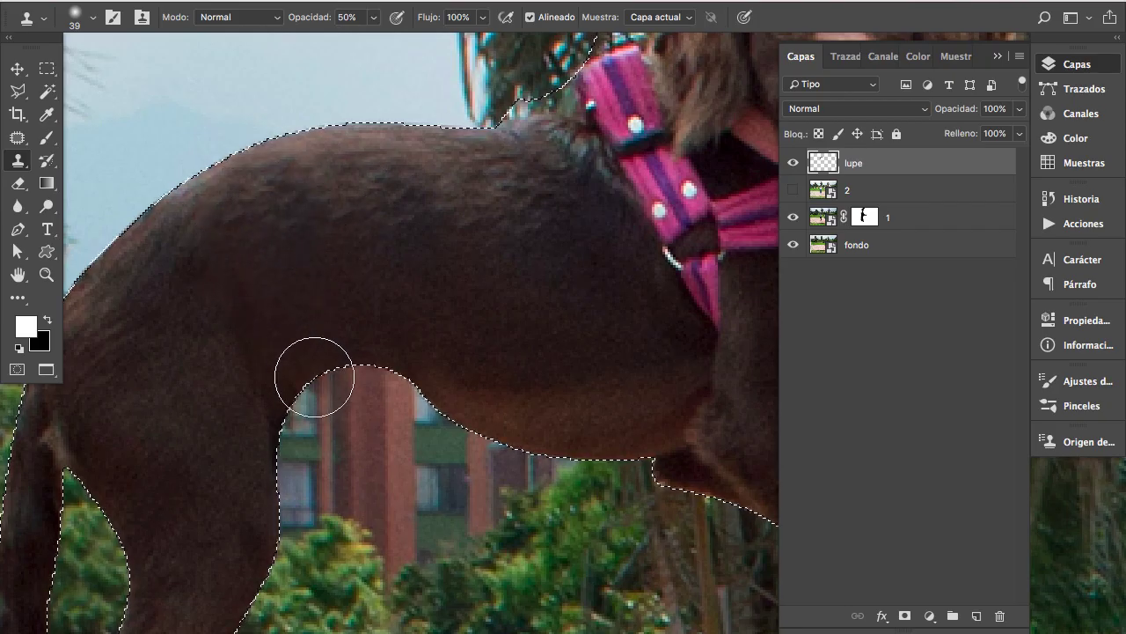
Deselect the dog, then inspect its chest, leg, paw and harness up close.
scroll(352, 352, "down", 1)
scroll(496, 308, "down", 5)
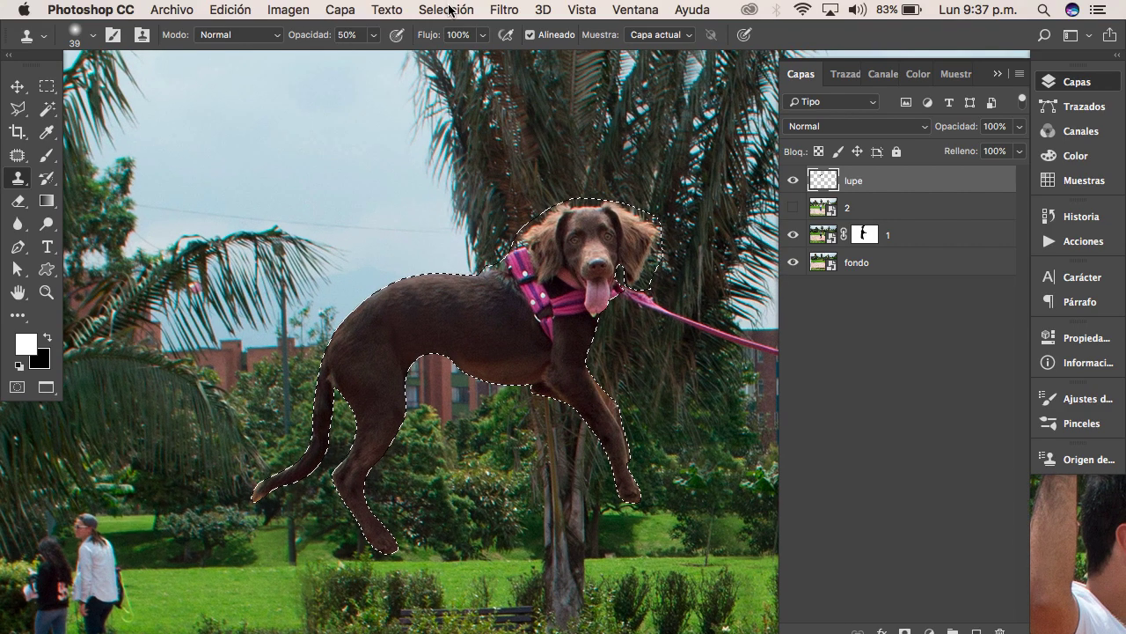
left_click(447, 9)
left_click(471, 47)
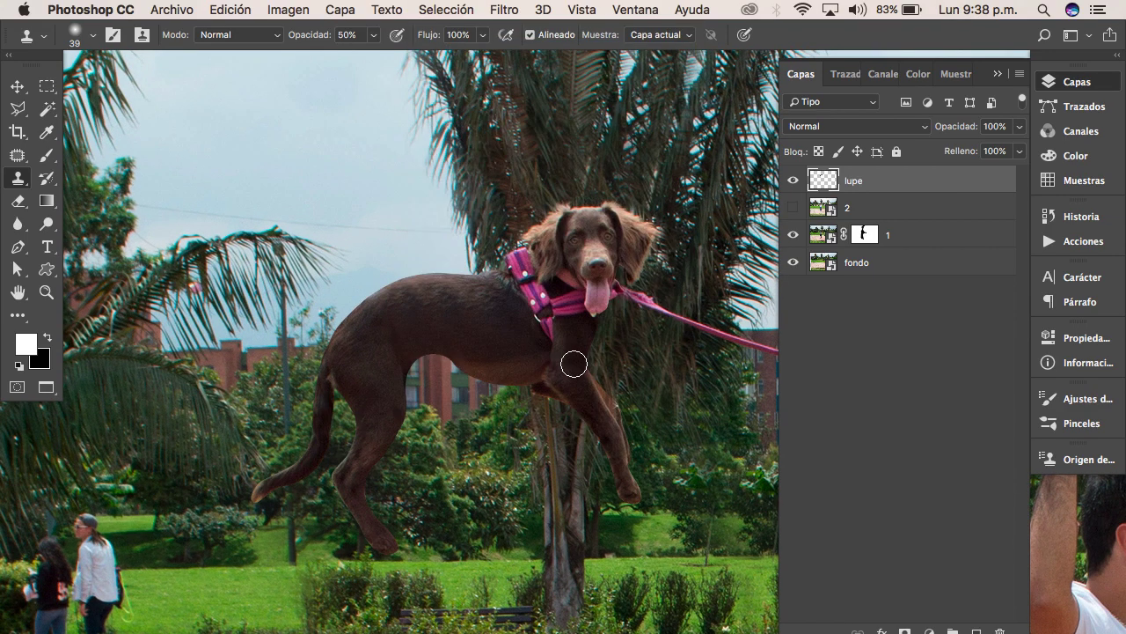
left_click(582, 345)
mouse_move(636, 256)
left_mouse_down()
mouse_move(535, 422)
mouse_move(505, 231)
left_mouse_up()
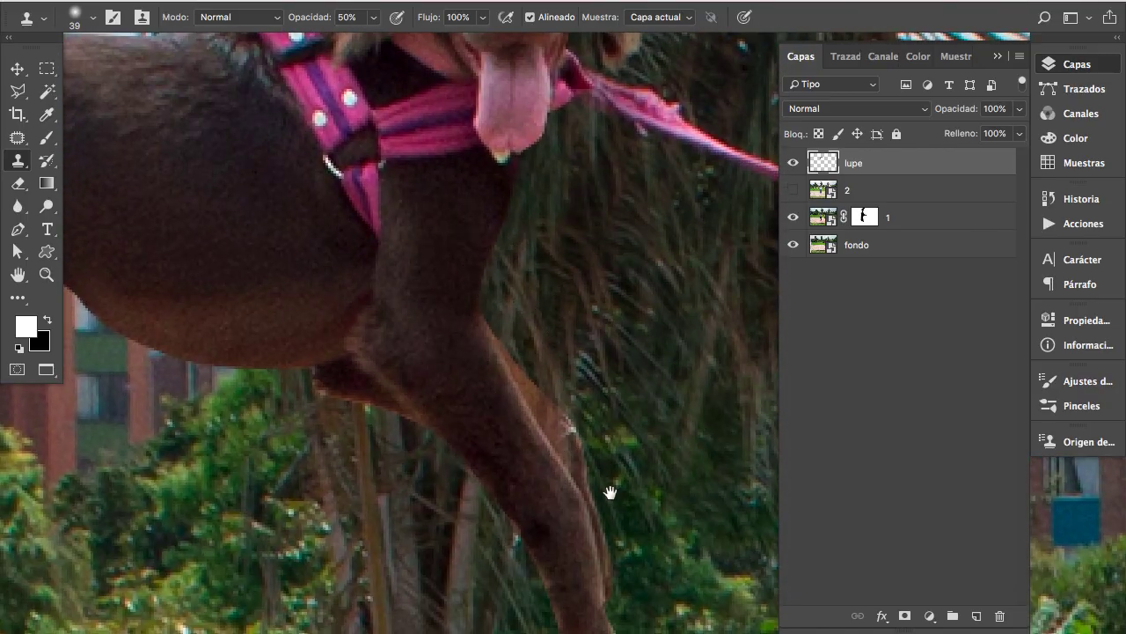
left_click_drag(608, 490, 613, 231)
key("v")
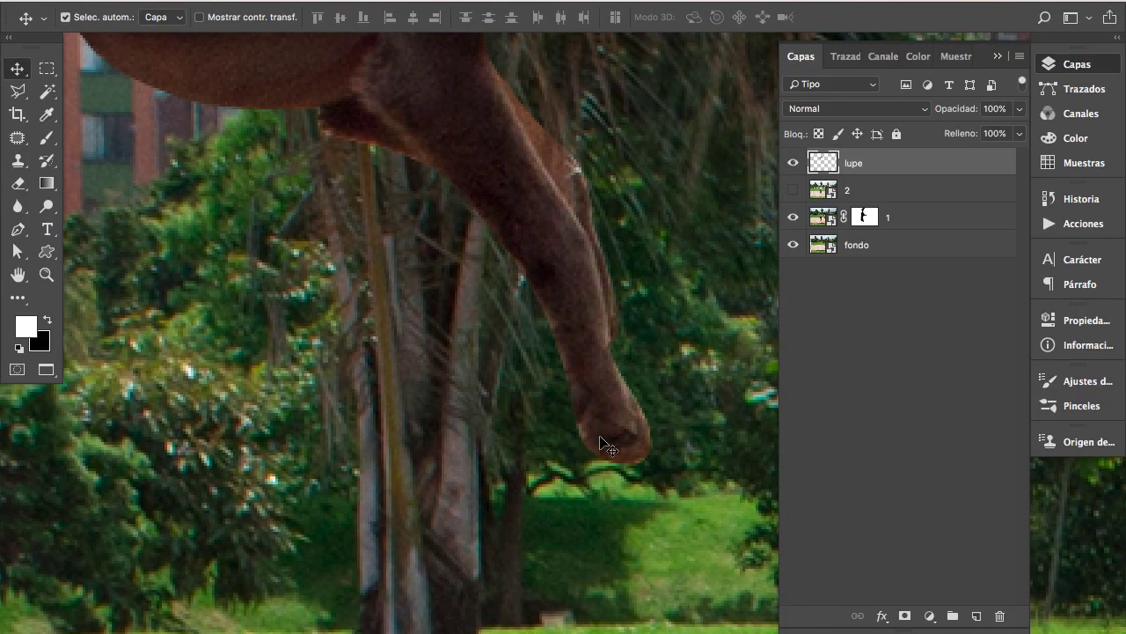
mouse_move(464, 194)
left_mouse_down()
mouse_move(596, 307)
mouse_move(430, 290)
left_mouse_up()
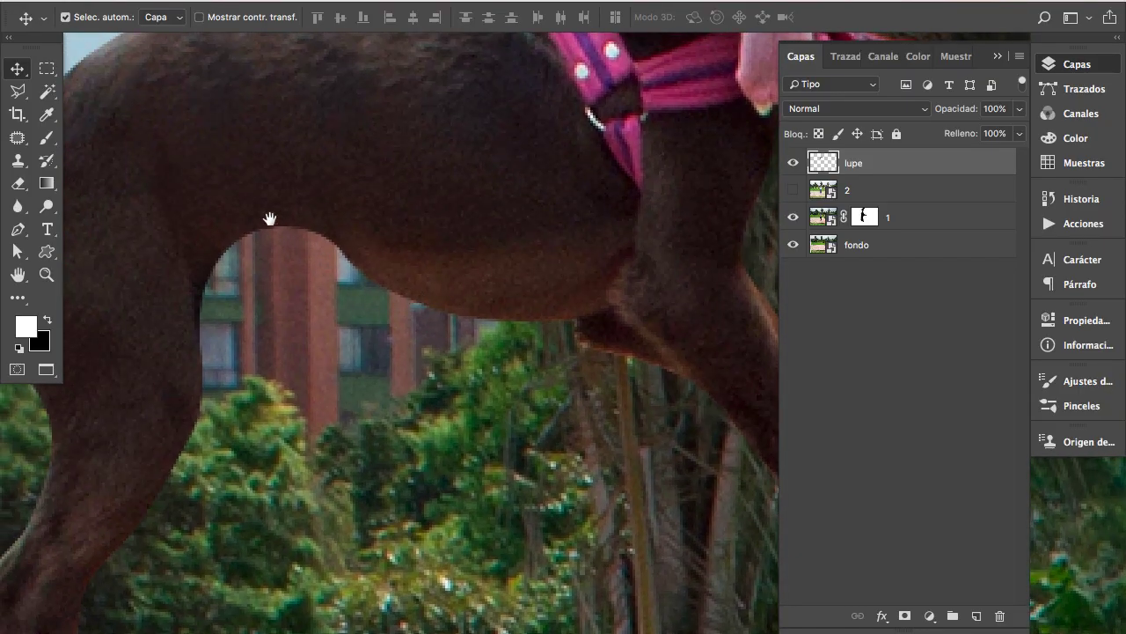
Pan around to inspect the dog's legs, paw and harness.
left_click_drag(270, 218, 489, 158)
mouse_move(331, 498)
left_mouse_down()
mouse_move(334, 189)
mouse_move(329, 460)
left_mouse_up()
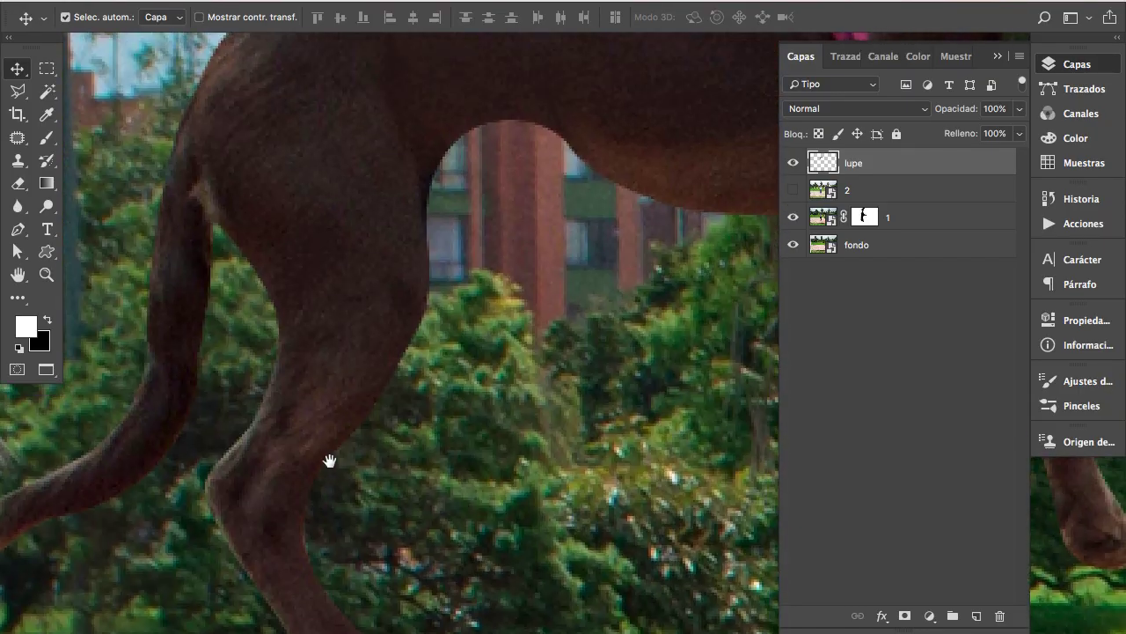
mouse_move(329, 296)
left_mouse_down()
mouse_move(521, 291)
mouse_move(493, 354)
mouse_move(259, 126)
left_mouse_up()
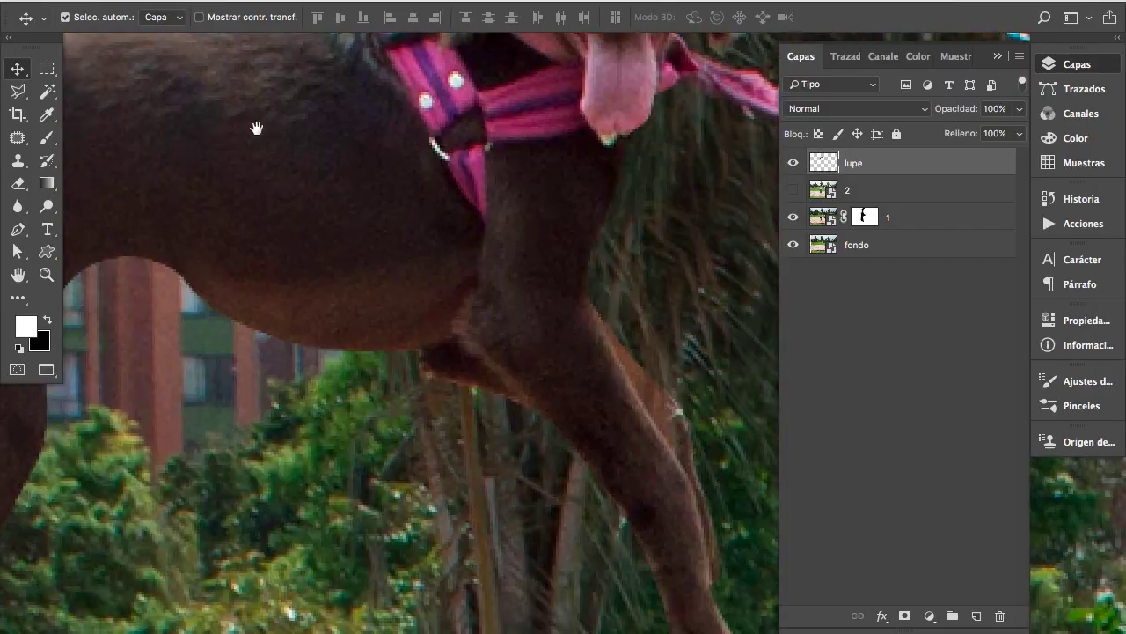
mouse_move(493, 492)
left_mouse_down()
mouse_move(502, 289)
mouse_move(467, 335)
left_mouse_up()
left_click_drag(447, 289, 398, 311)
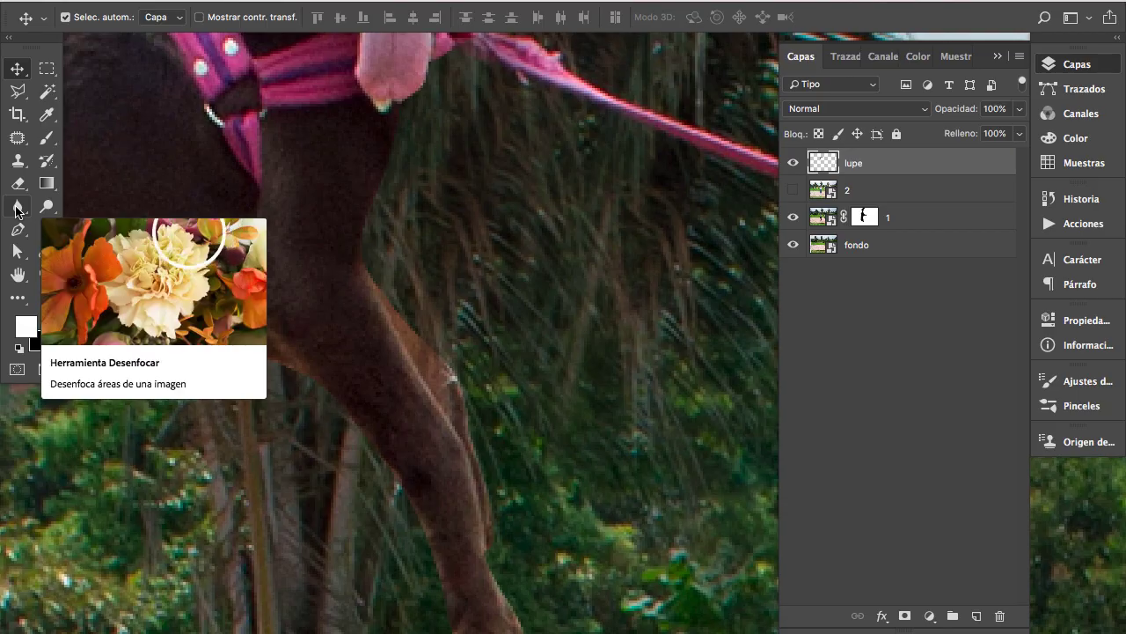
Blur the dog's tail, back and hip edges at 50% strength, then fit the view.
left_click(16, 211)
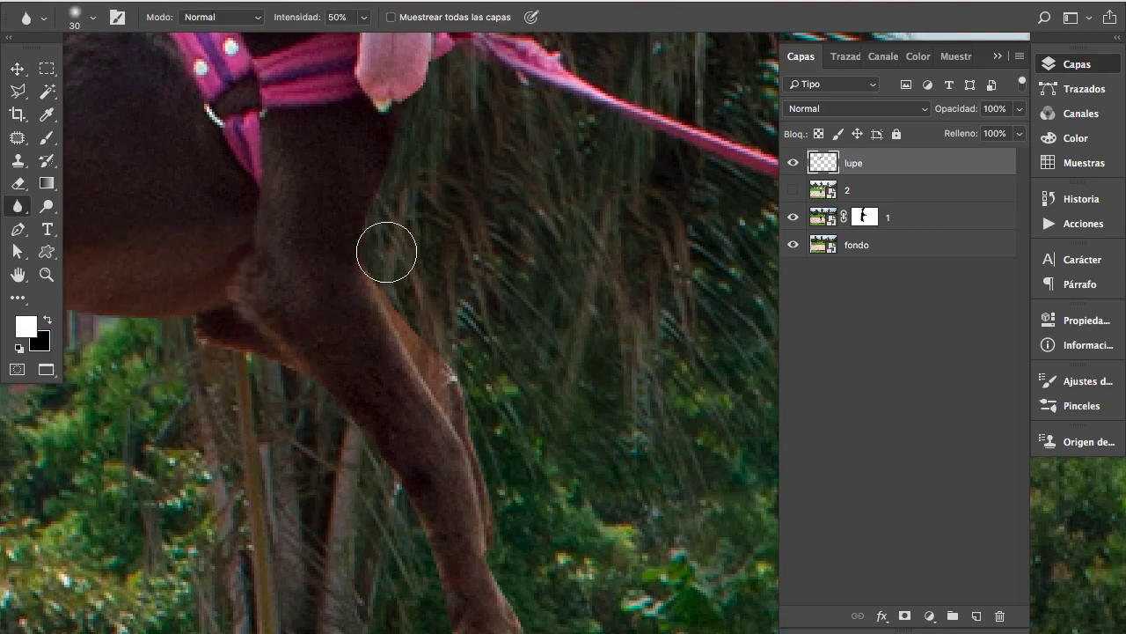
scroll(408, 190, "up", 2)
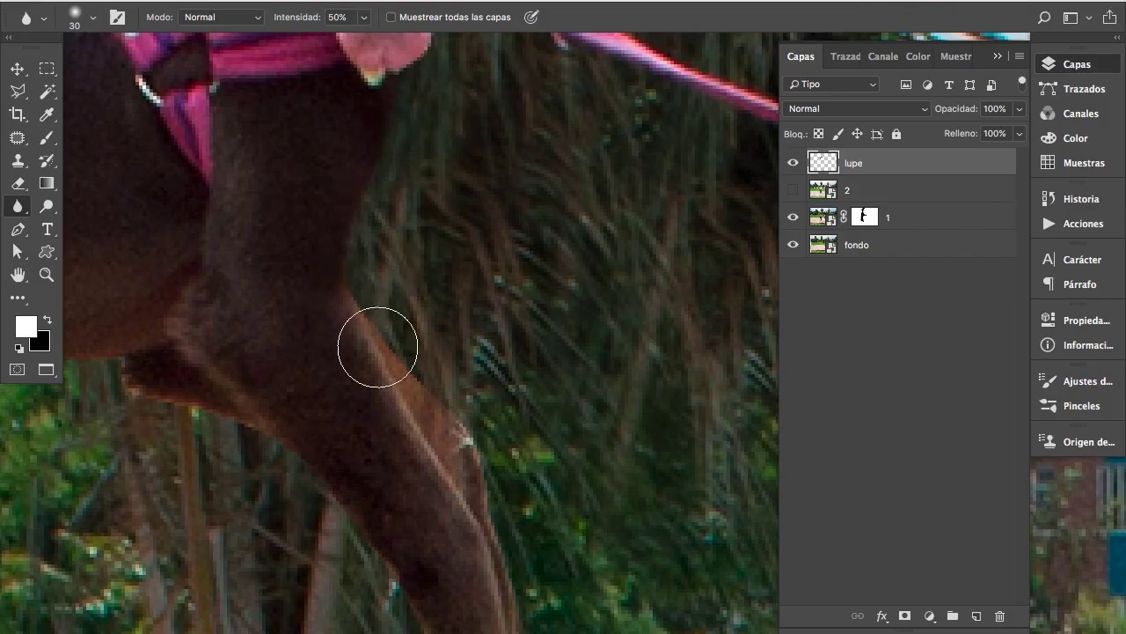
scroll(513, 239, "down", 5)
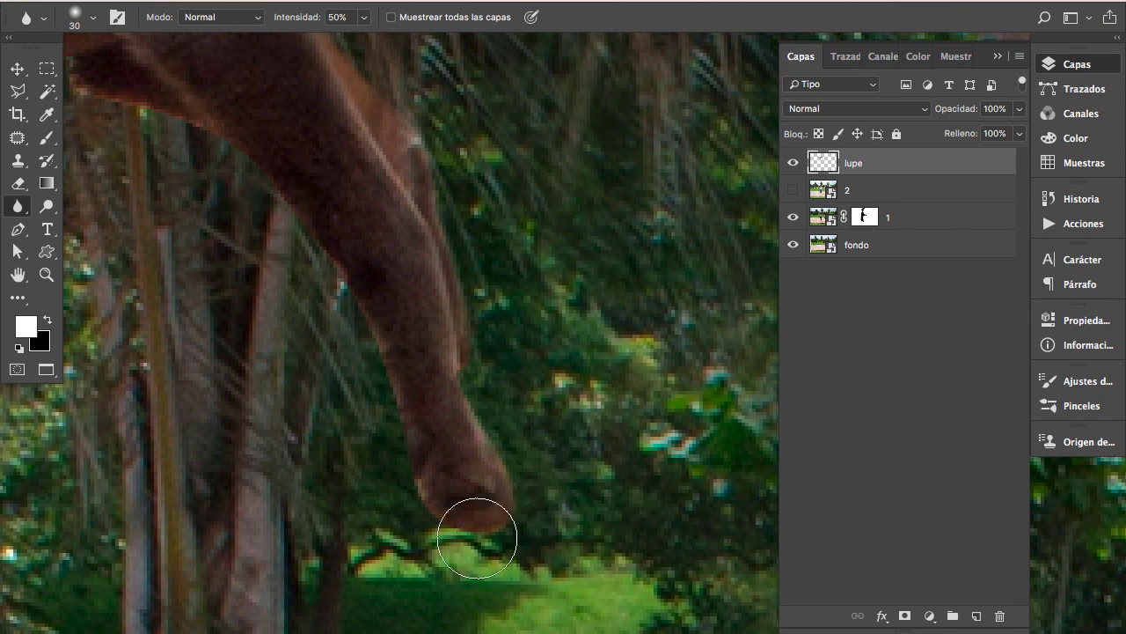
left_click_drag(265, 205, 402, 264)
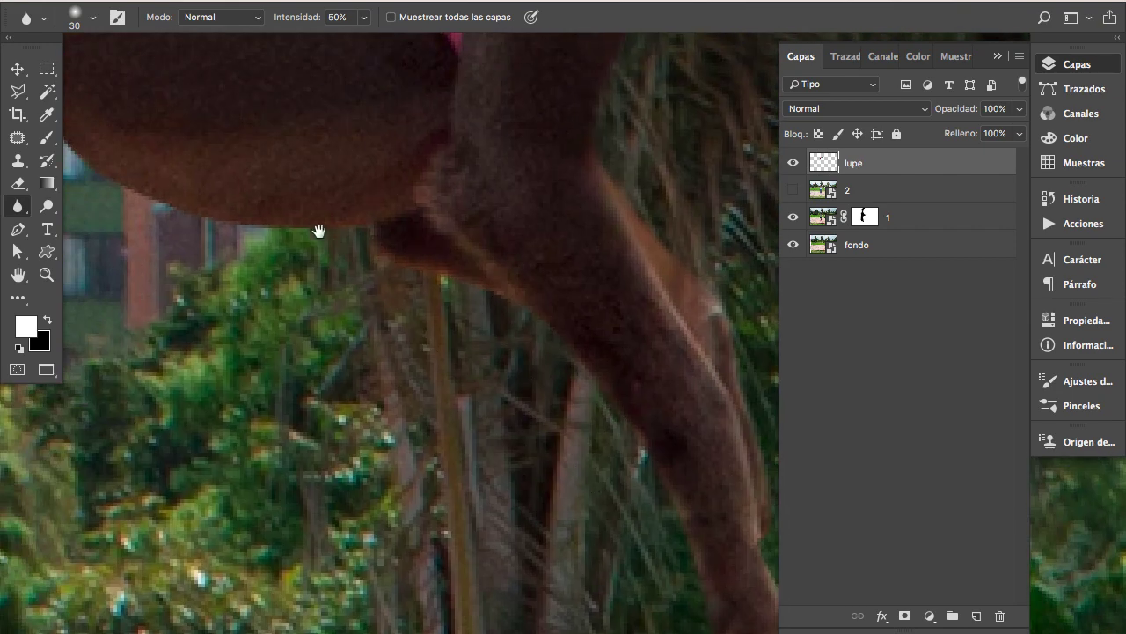
left_click_drag(319, 232, 649, 319)
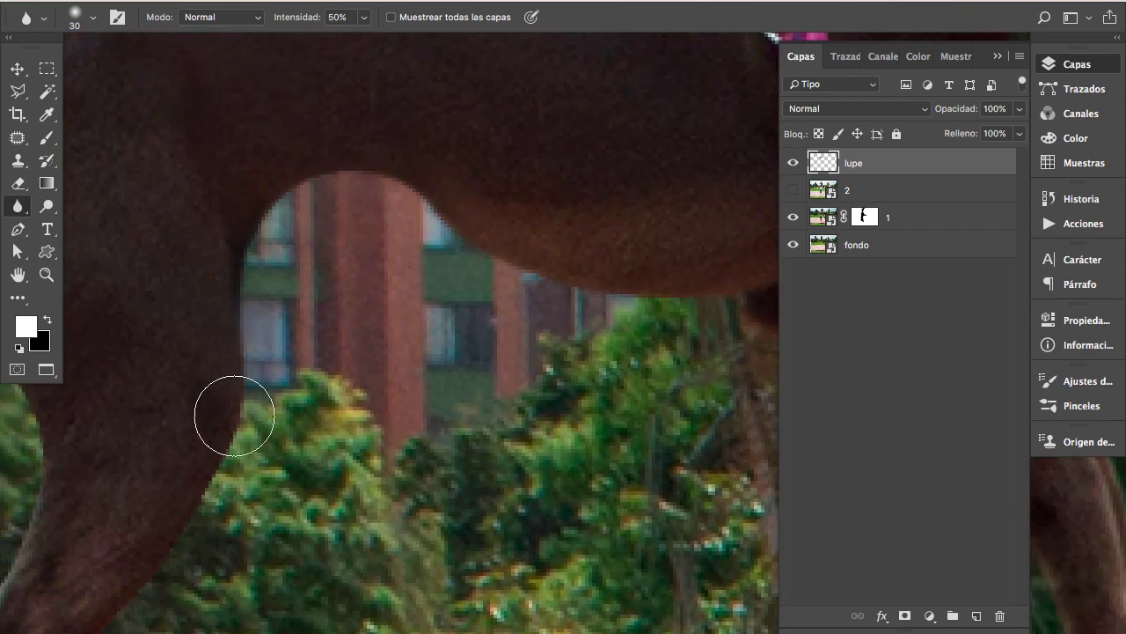
left_click_drag(232, 473, 482, 86)
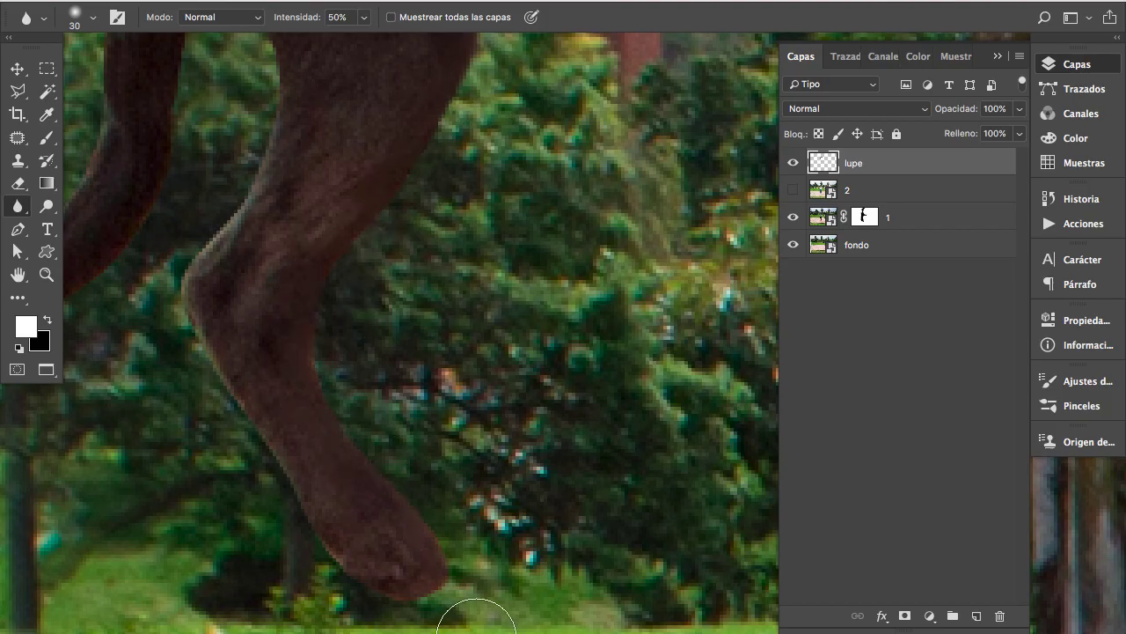
left_click_drag(186, 269, 440, 343)
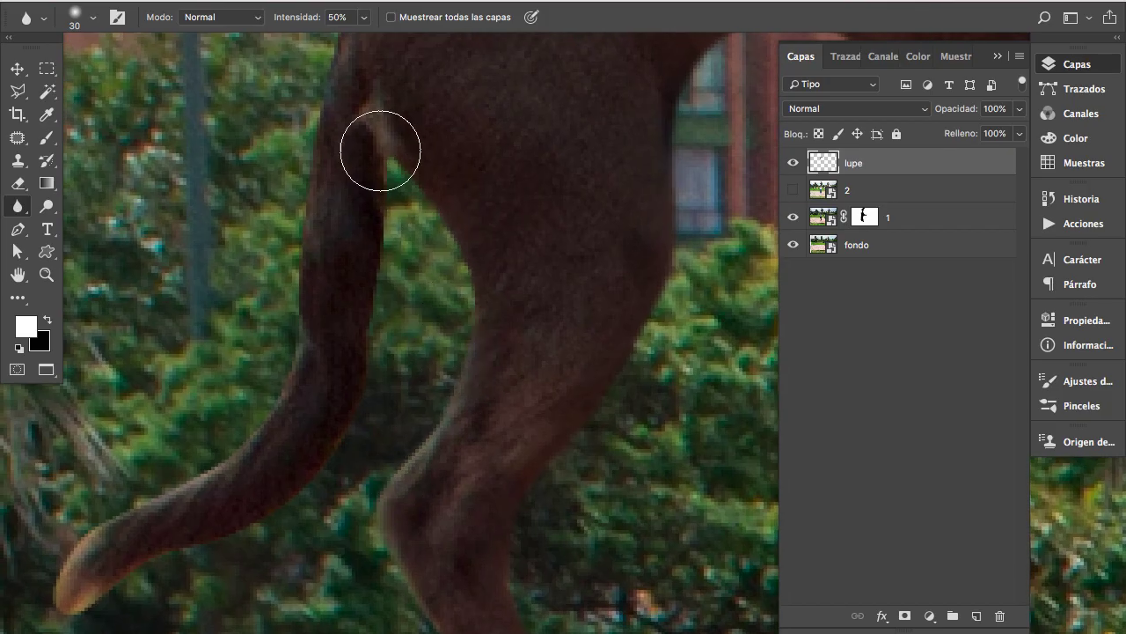
left_click_drag(358, 427, 396, 393)
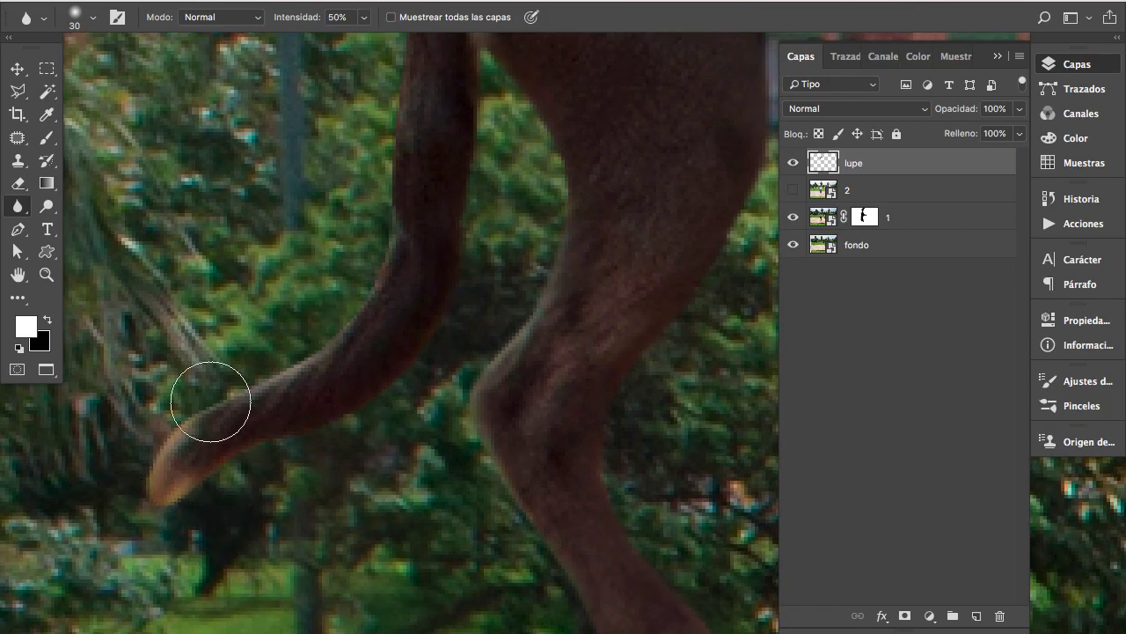
left_click_drag(399, 151, 381, 489)
left_click_drag(458, 150, 326, 414)
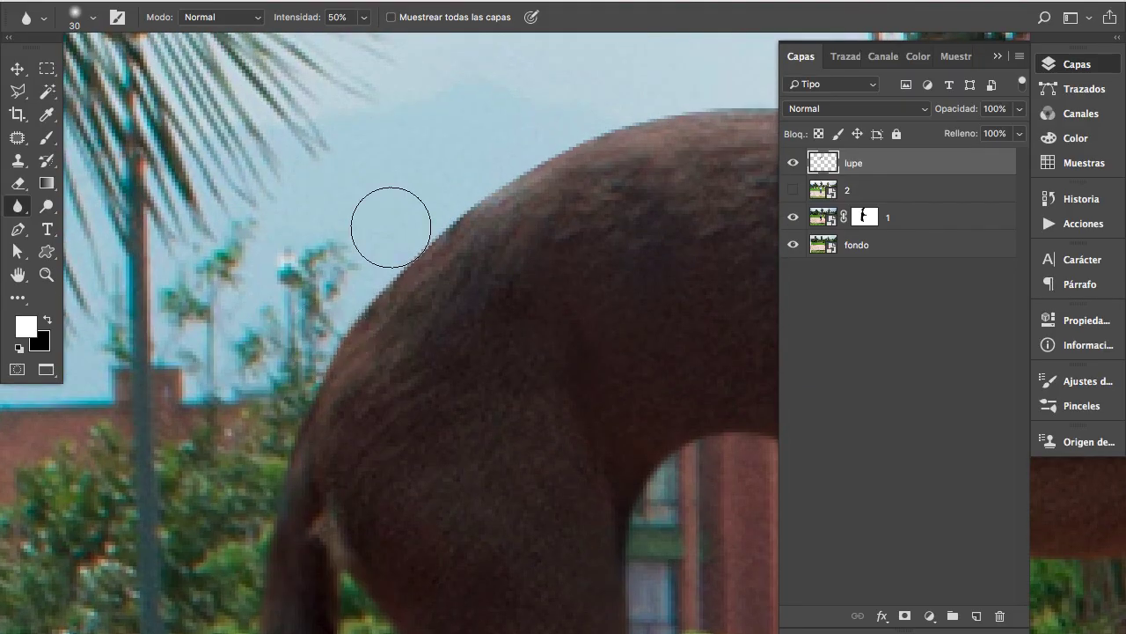
left_click_drag(574, 99, 252, 214)
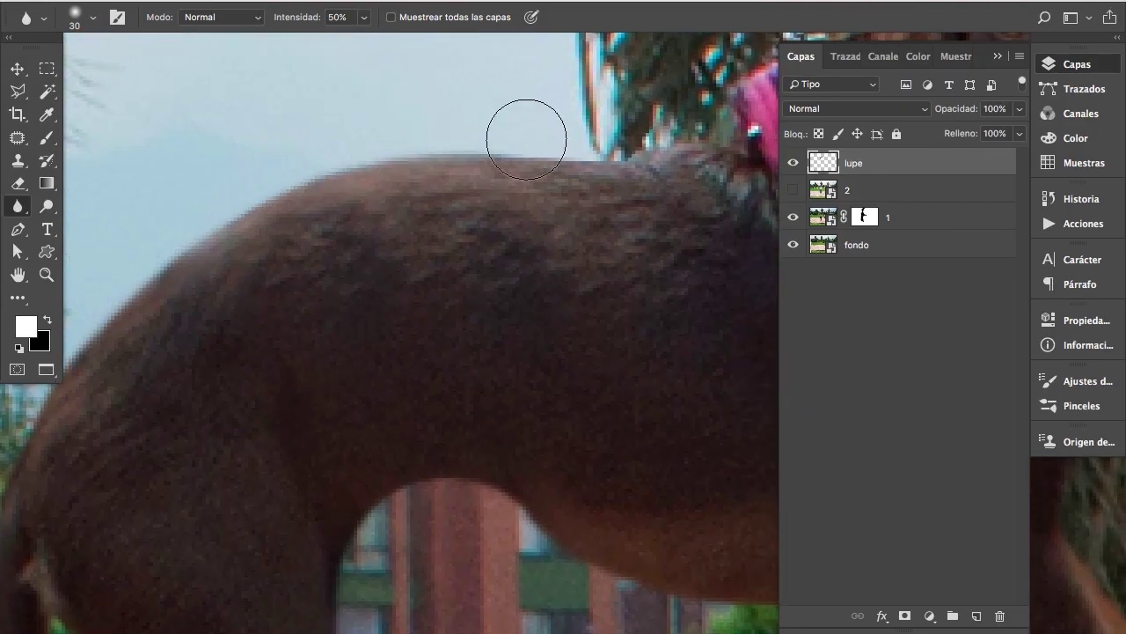
left_click_drag(684, 88, 552, 141)
key("v")
key("ctrl+0")
Zoom out to view the whole composite and open the adjustment layer menu.
scroll(655, 373, "up", 2)
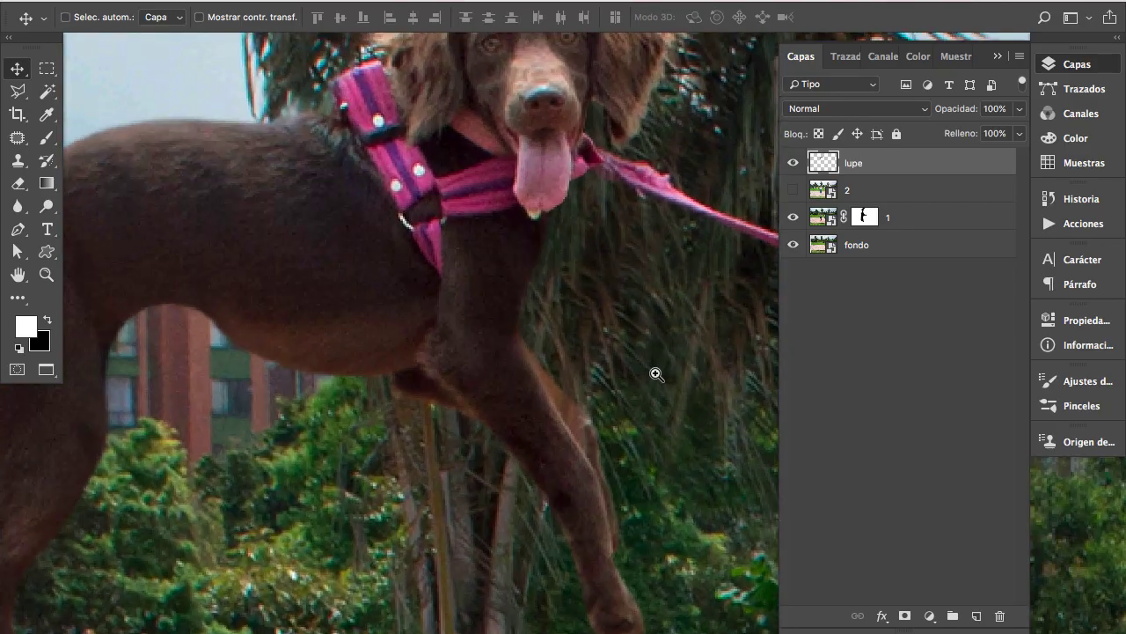
scroll(656, 373, "up", 2)
left_click_drag(570, 385, 604, 264)
left_click_drag(524, 384, 490, 349)
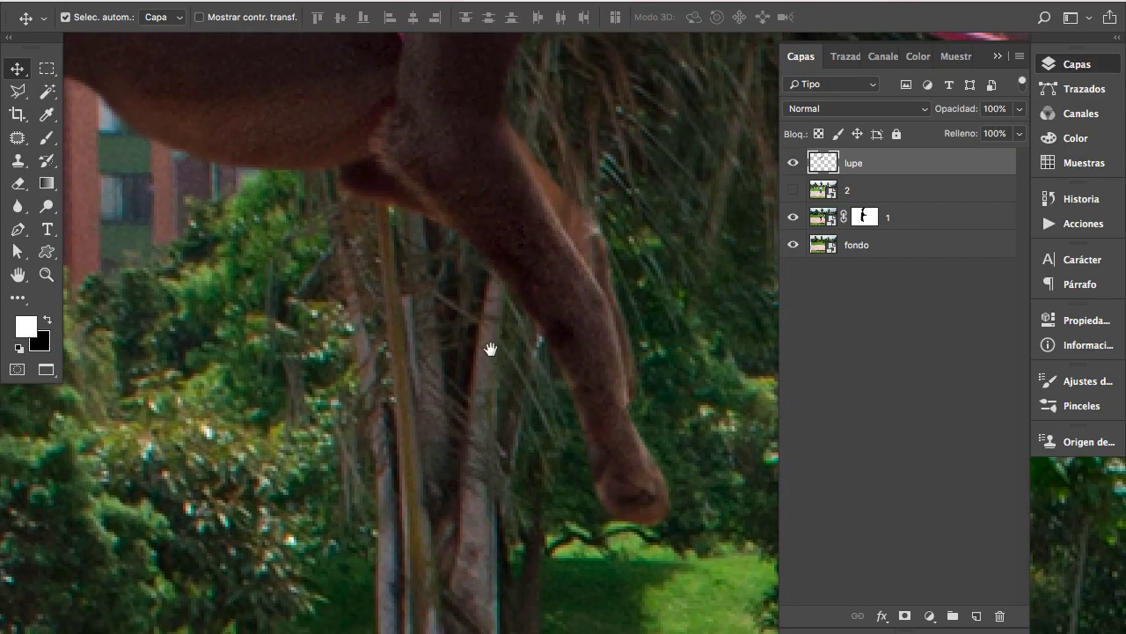
scroll(471, 364, "down", 3)
scroll(468, 367, "down", 3)
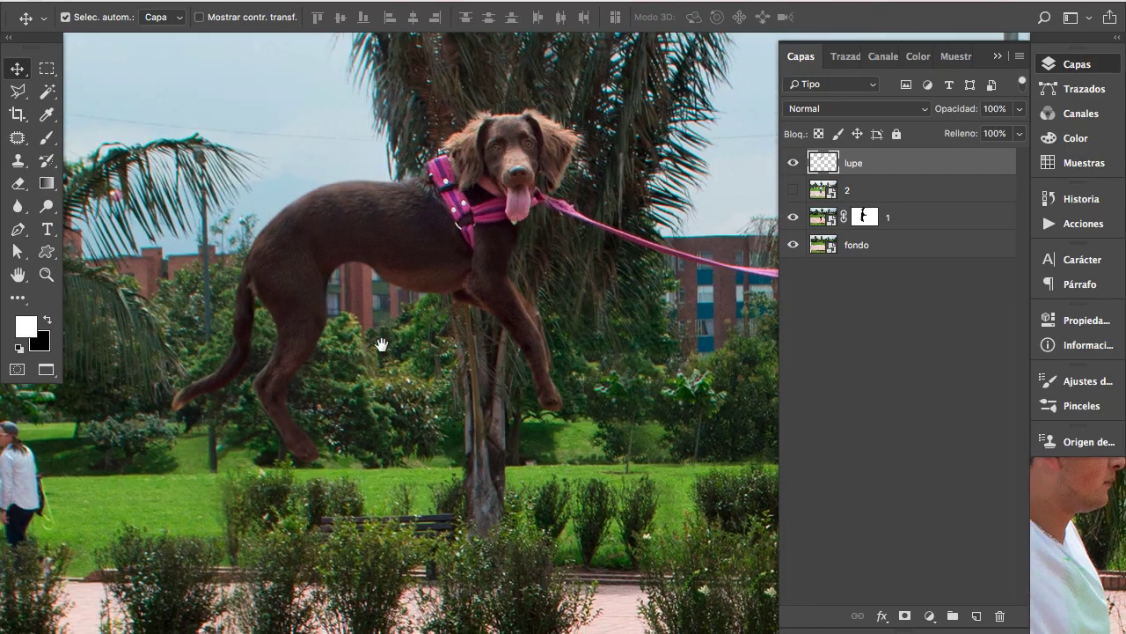
scroll(453, 376, "down", 2)
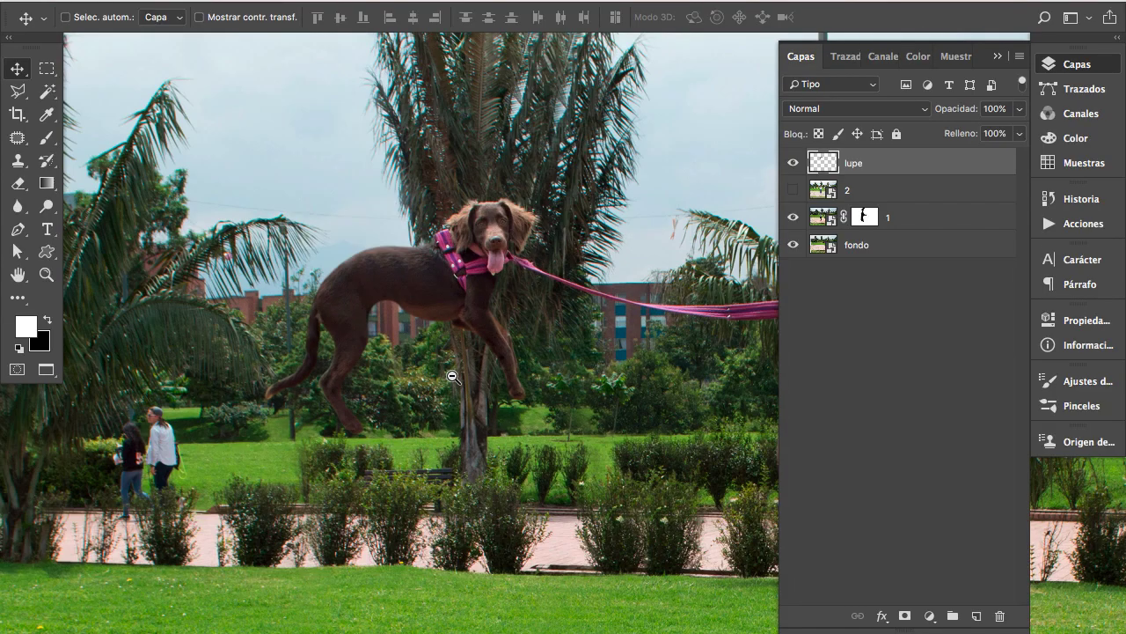
scroll(456, 245, "down", 2)
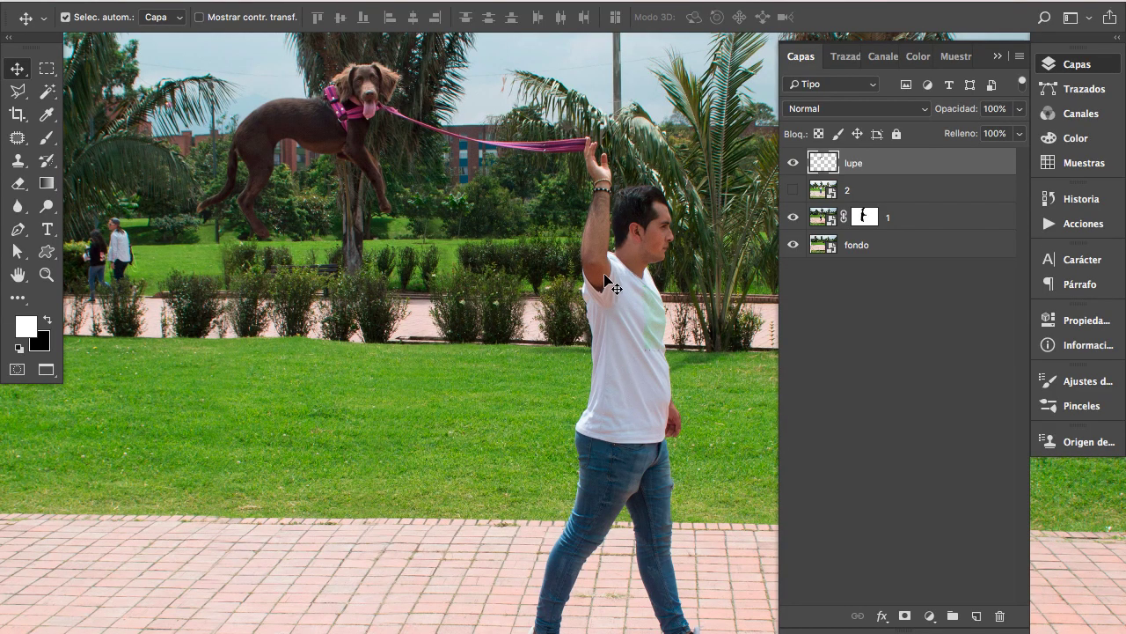
left_click(931, 618)
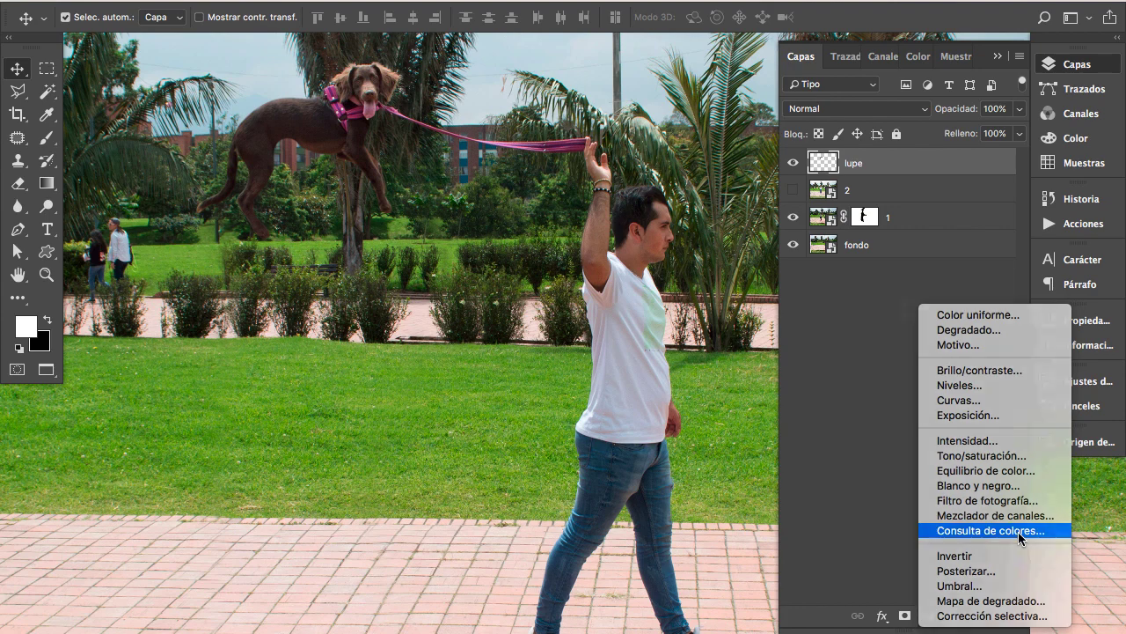
Add a Color Lookup adjustment layer using the 2Strip.look 3DLUT file for a teal-pink grade.
left_click(1018, 532)
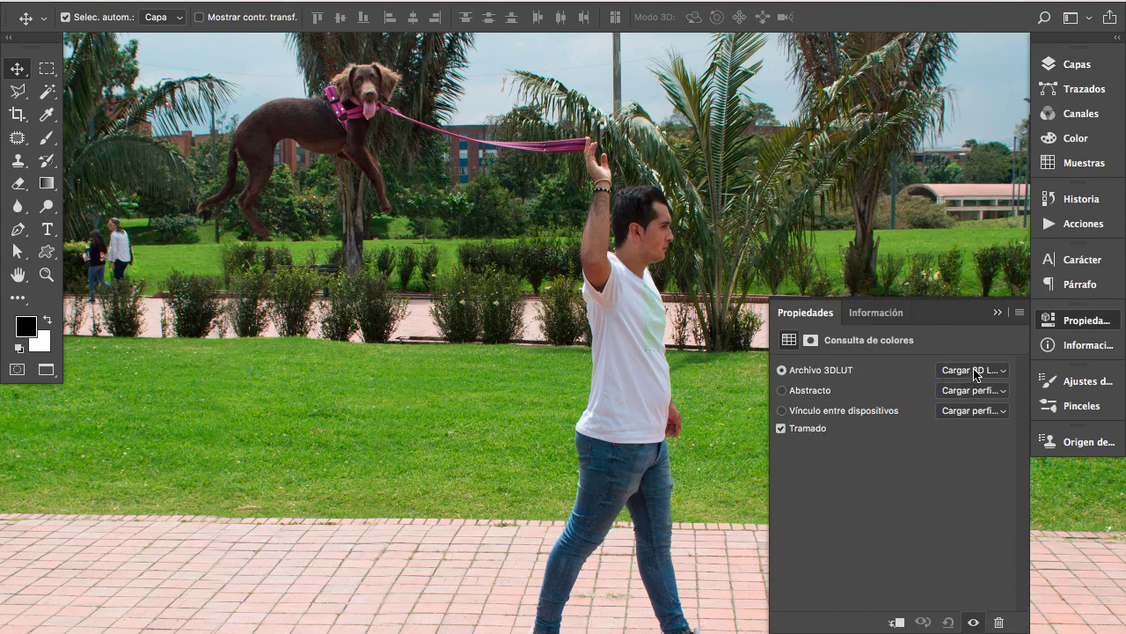
left_click(975, 370)
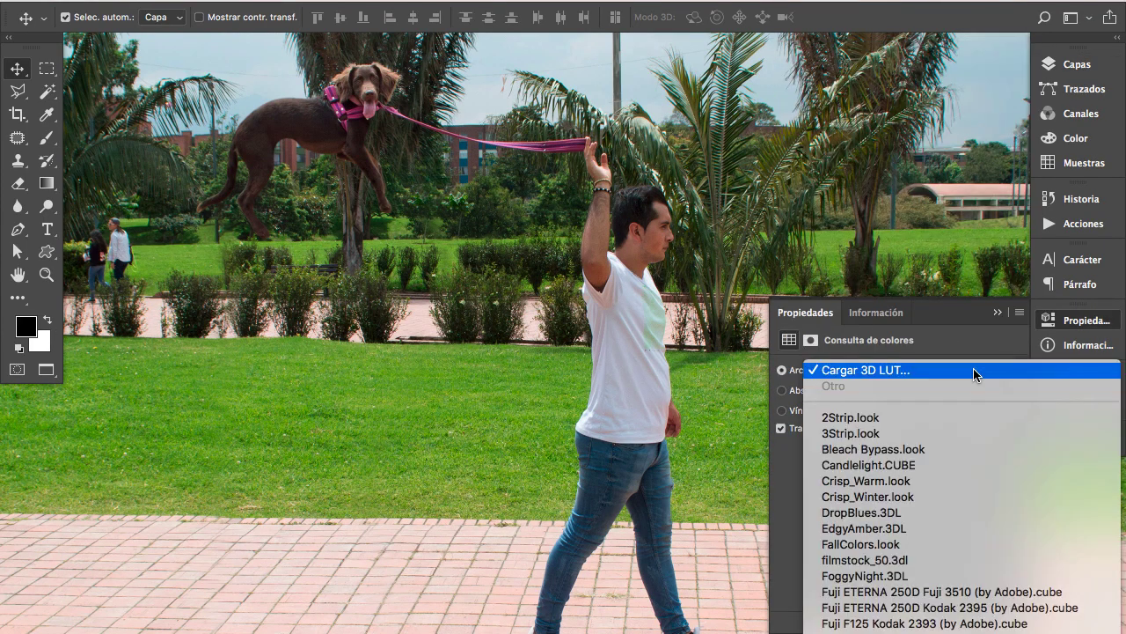
left_click(892, 418)
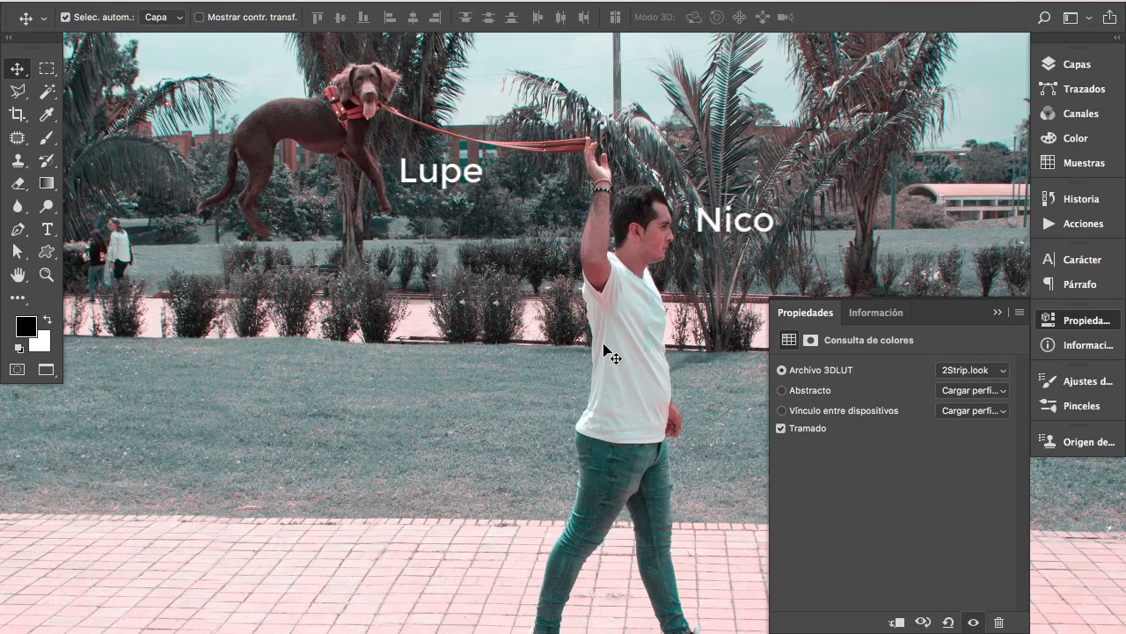
left_click(1067, 66)
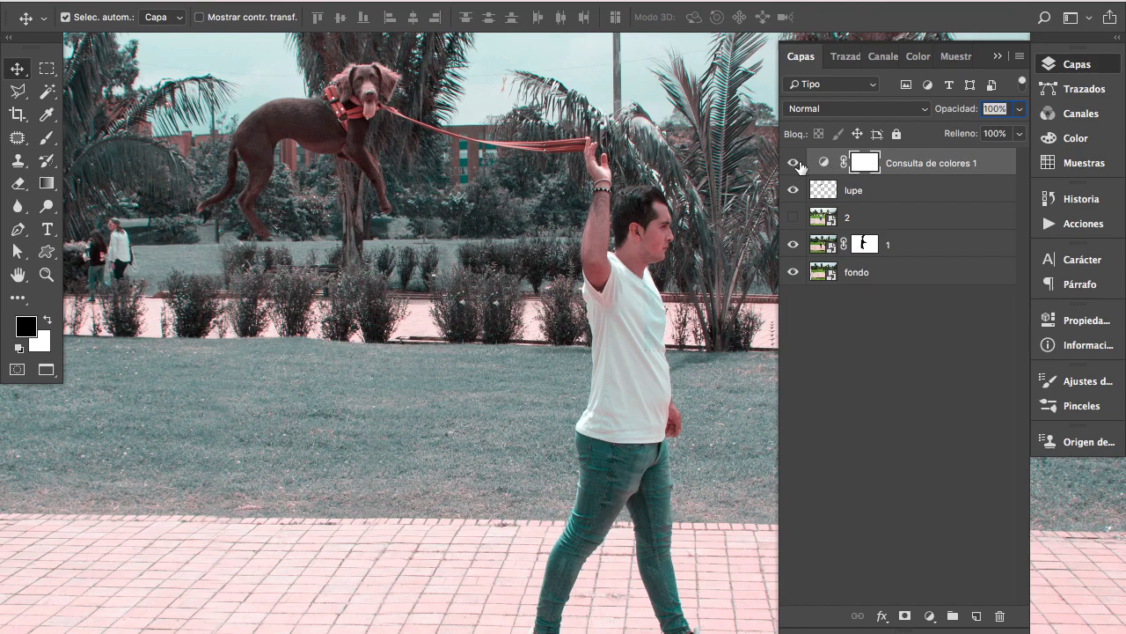
Toggle the colour grade to compare, then zoom in on the man and the dog.
left_click(794, 163)
left_click(795, 164)
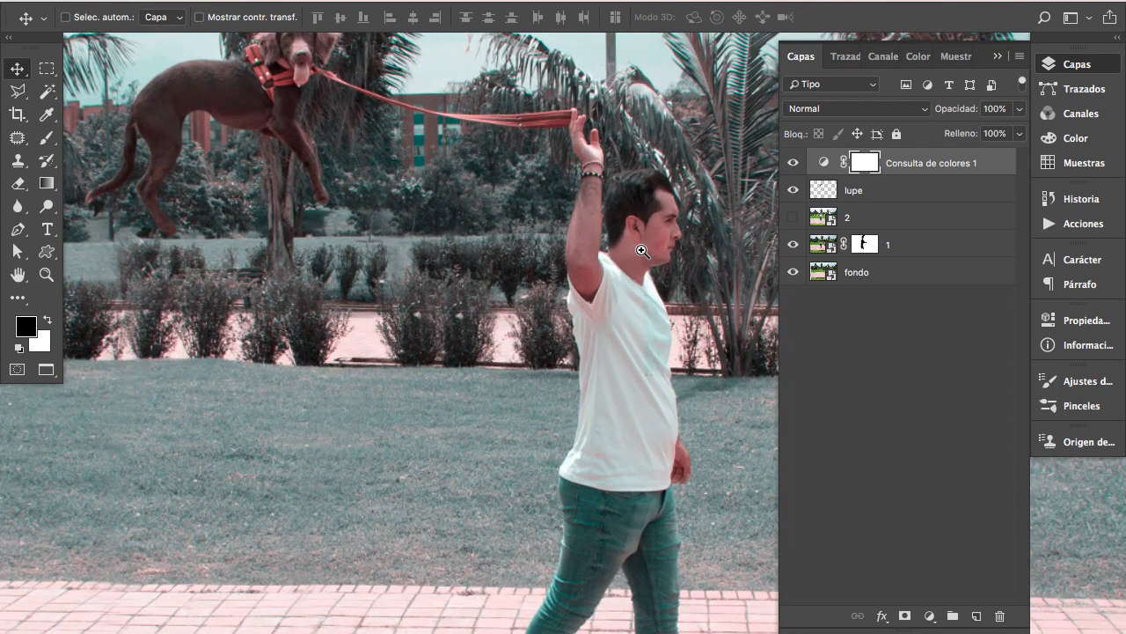
left_click(640, 255)
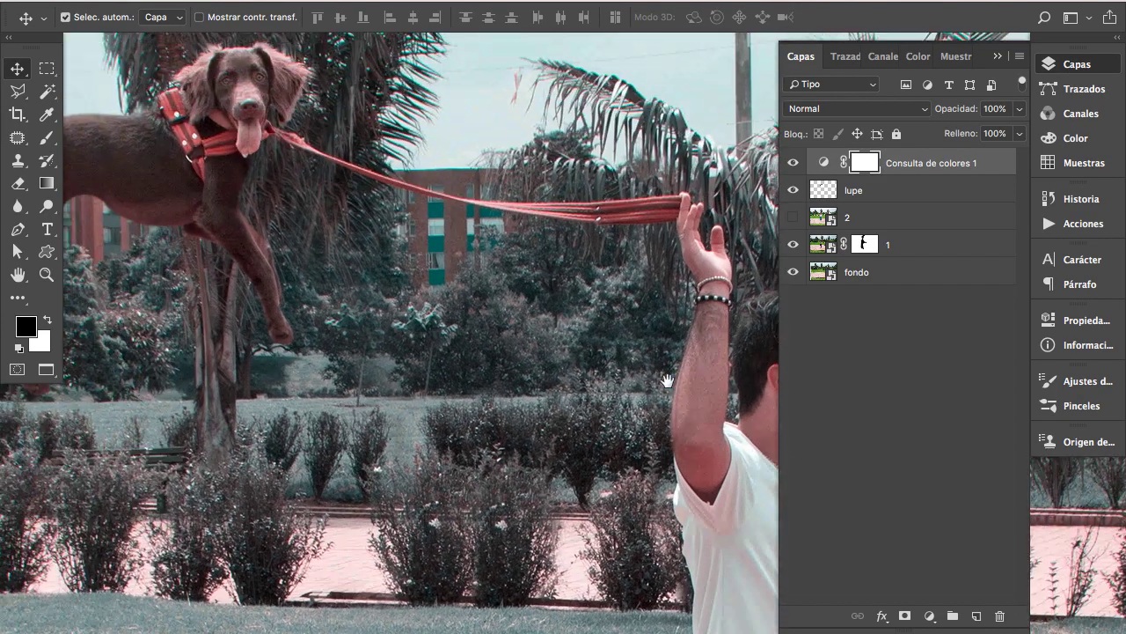
left_click_drag(521, 216, 774, 440)
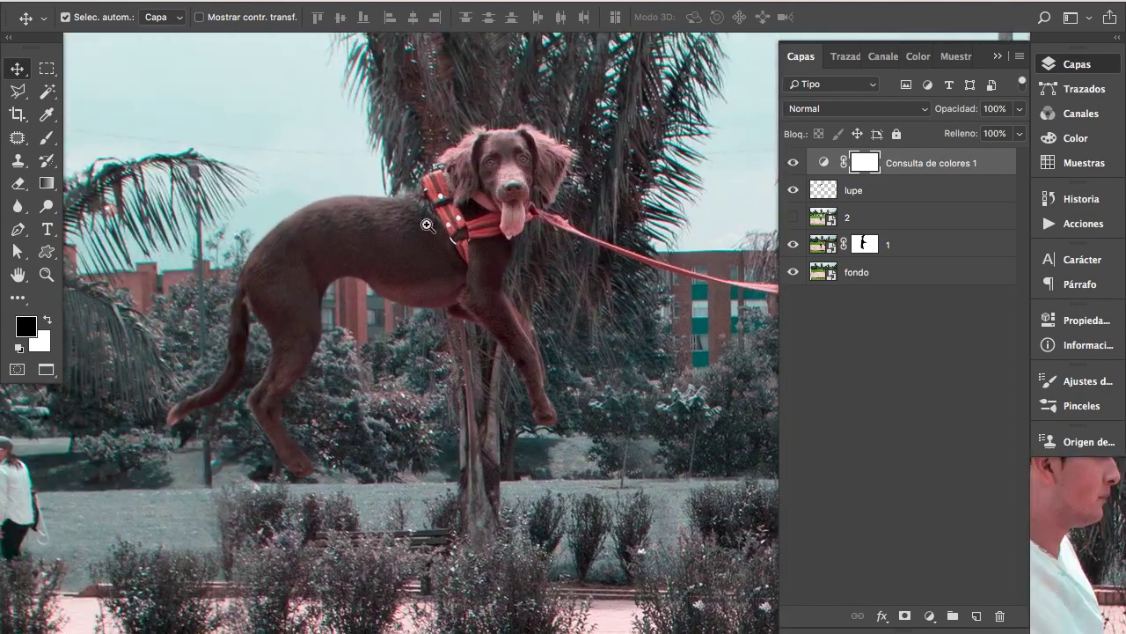
left_click(476, 220)
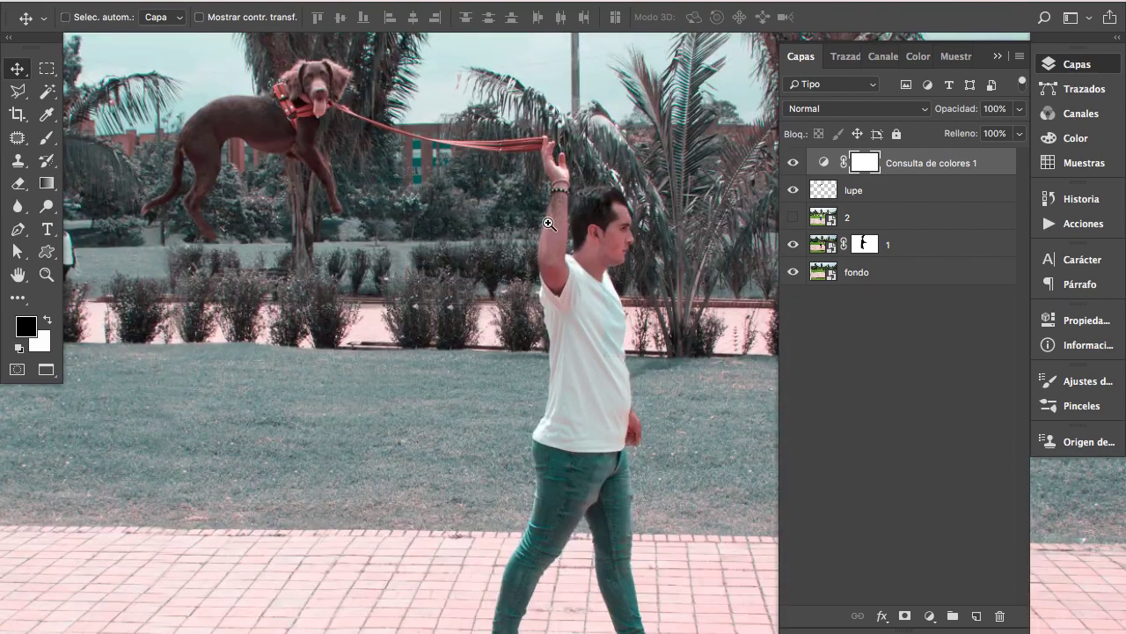
left_click_drag(550, 224, 552, 302)
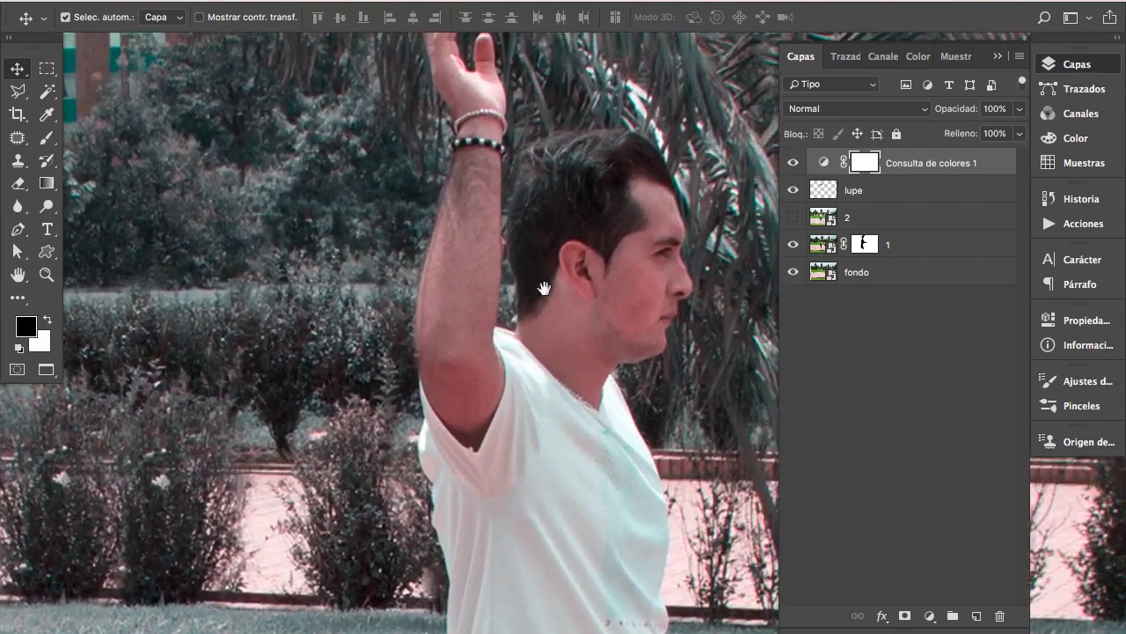
Erase the grade on the mask from the man's cheek, neck and arm, using a smaller brush.
key("e")
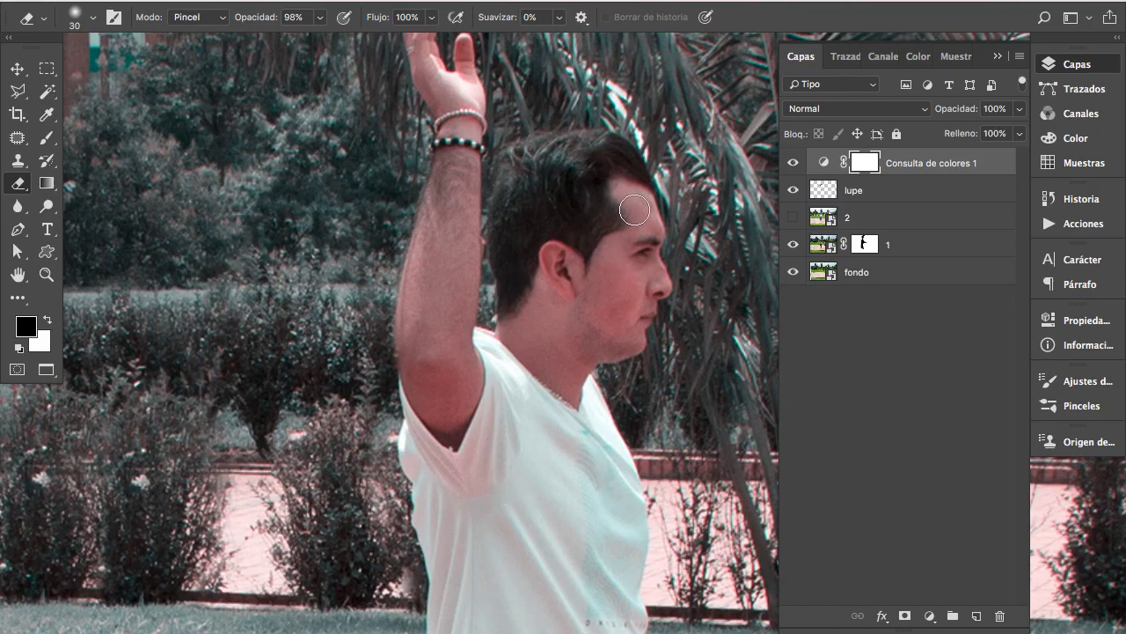
key("x")
mouse_move(635, 264)
left_mouse_down()
mouse_move(640, 248)
mouse_move(611, 325)
mouse_move(592, 263)
left_mouse_up()
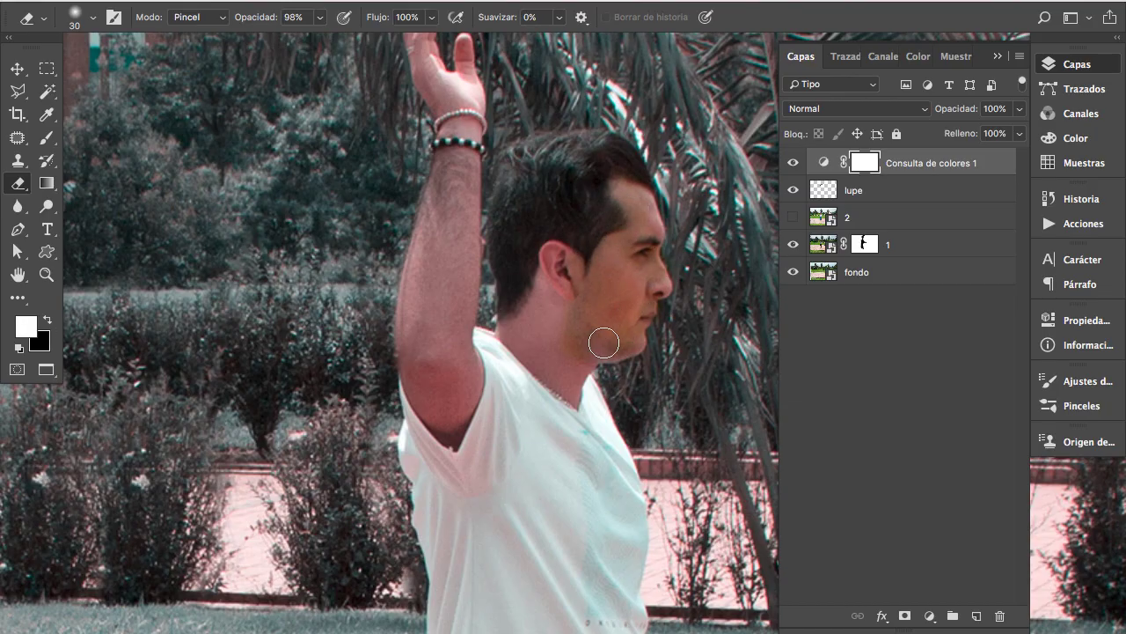
mouse_move(604, 343)
left_mouse_down()
mouse_move(553, 355)
mouse_move(555, 208)
mouse_move(520, 349)
left_mouse_up()
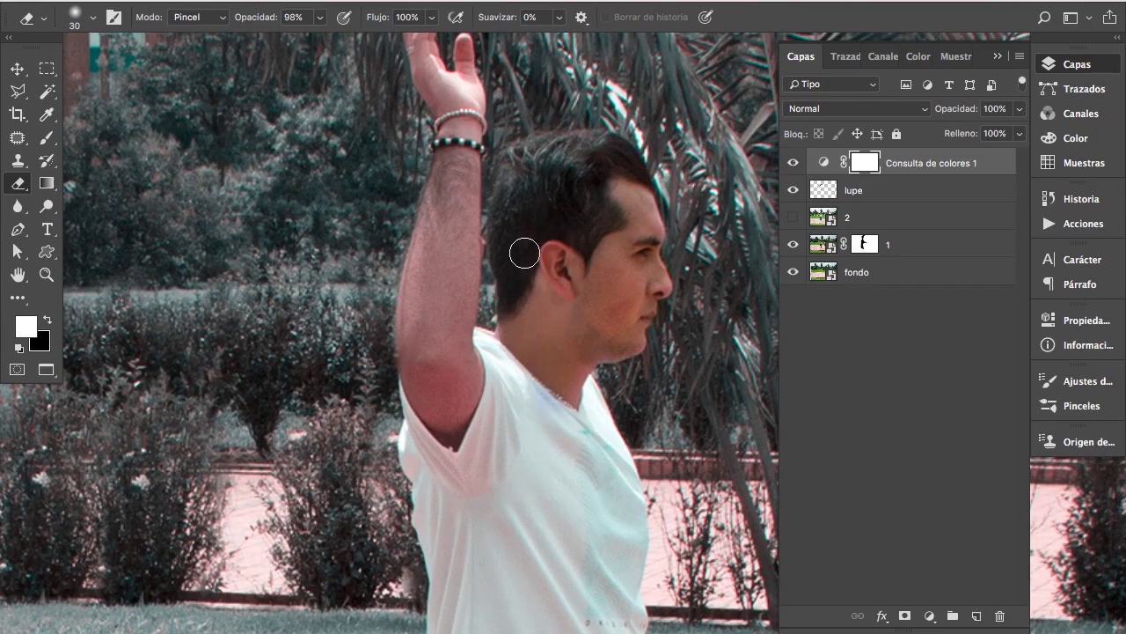
mouse_move(458, 334)
left_mouse_down()
mouse_move(417, 369)
mouse_move(440, 158)
mouse_move(634, 293)
left_mouse_up()
scroll(440, 158, "up", 2)
right_click(503, 150)
key("Escape")
scroll(401, 134, "up", 2)
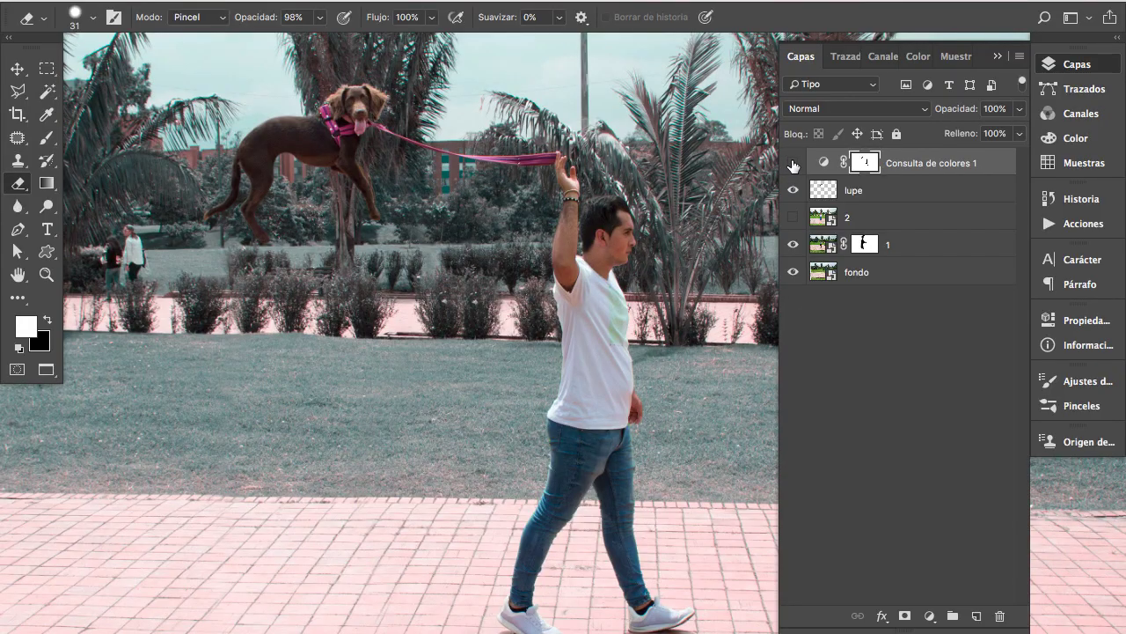
Compare the Consulta de colores 1 grade on and off, then show the composite full screen.
left_click(792, 162)
left_click(793, 164)
left_click(794, 164)
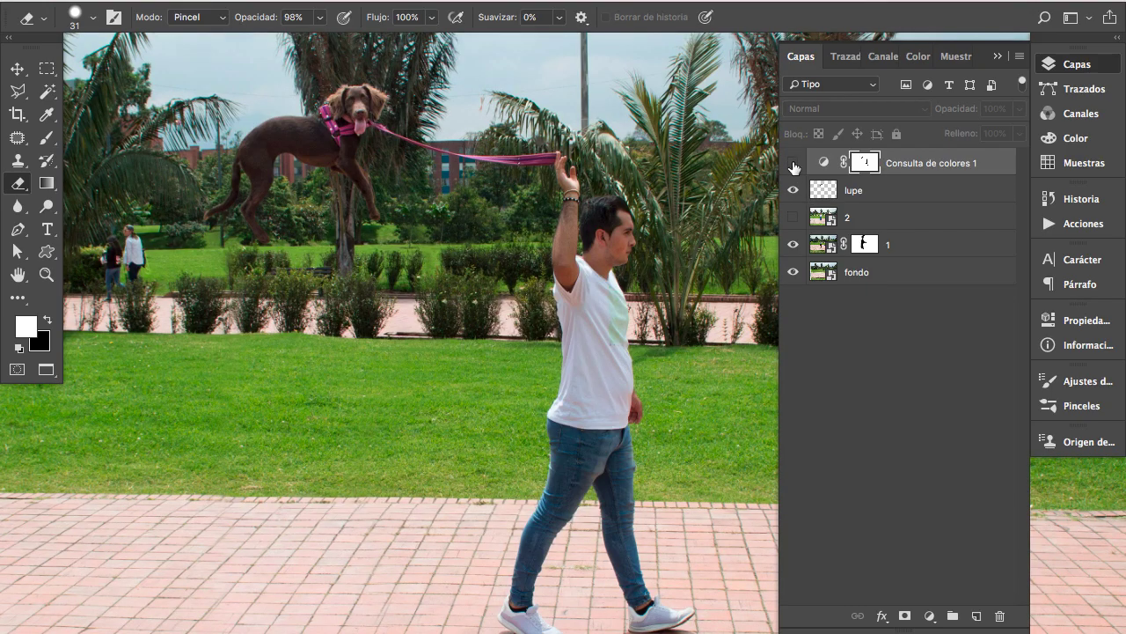
left_click(793, 164)
key("f")
key("f")
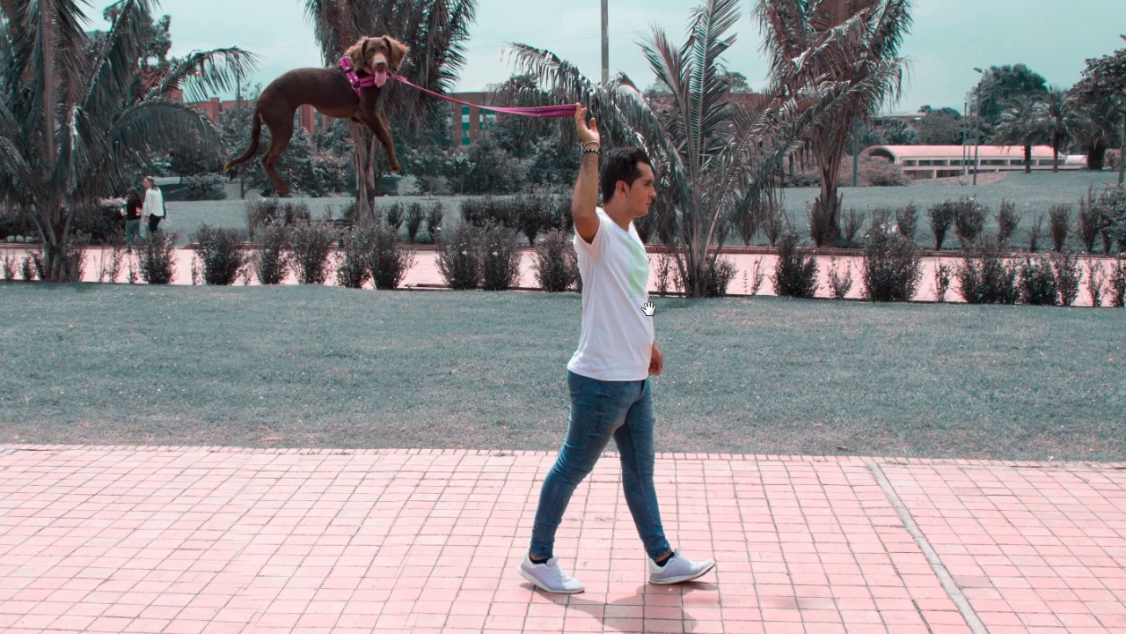
scroll(644, 305, "left", 3)
scroll(651, 299, "up", 3)
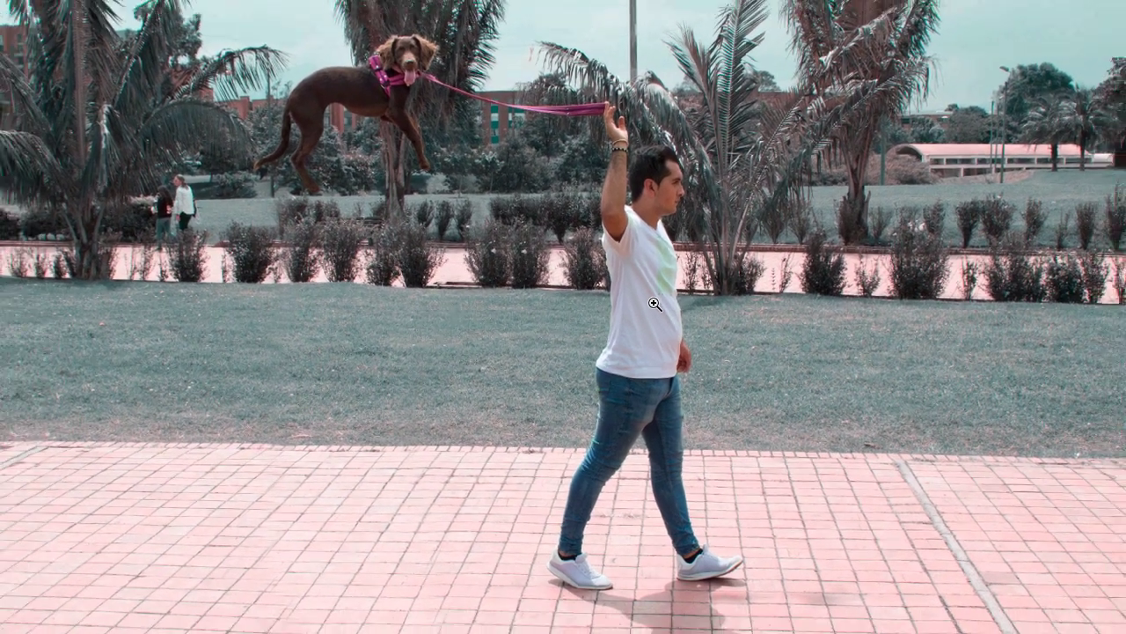